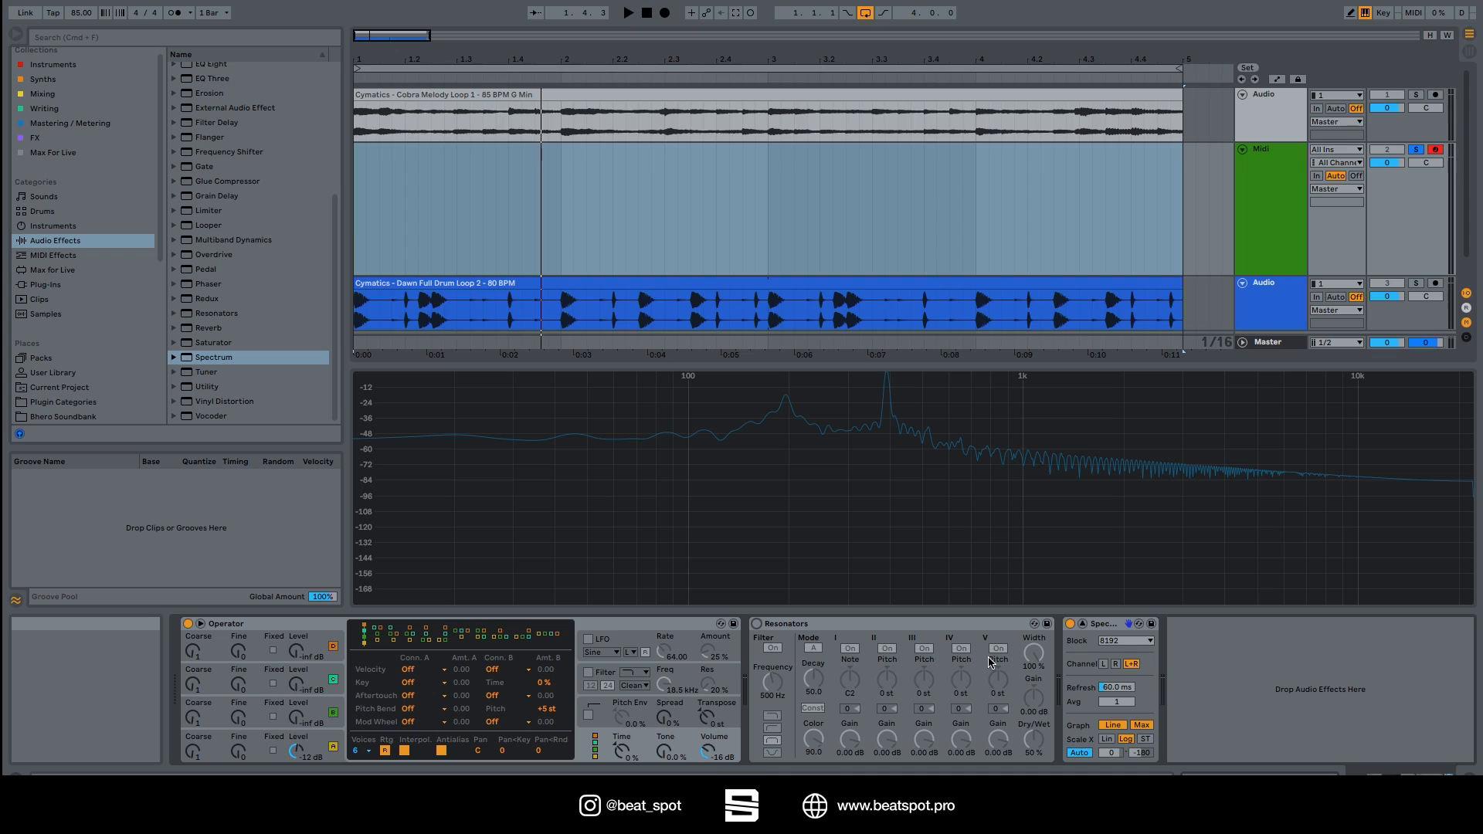
# With Operator selected, play a test note and switch the Resonators device on.
pyautogui.click(285, 626)
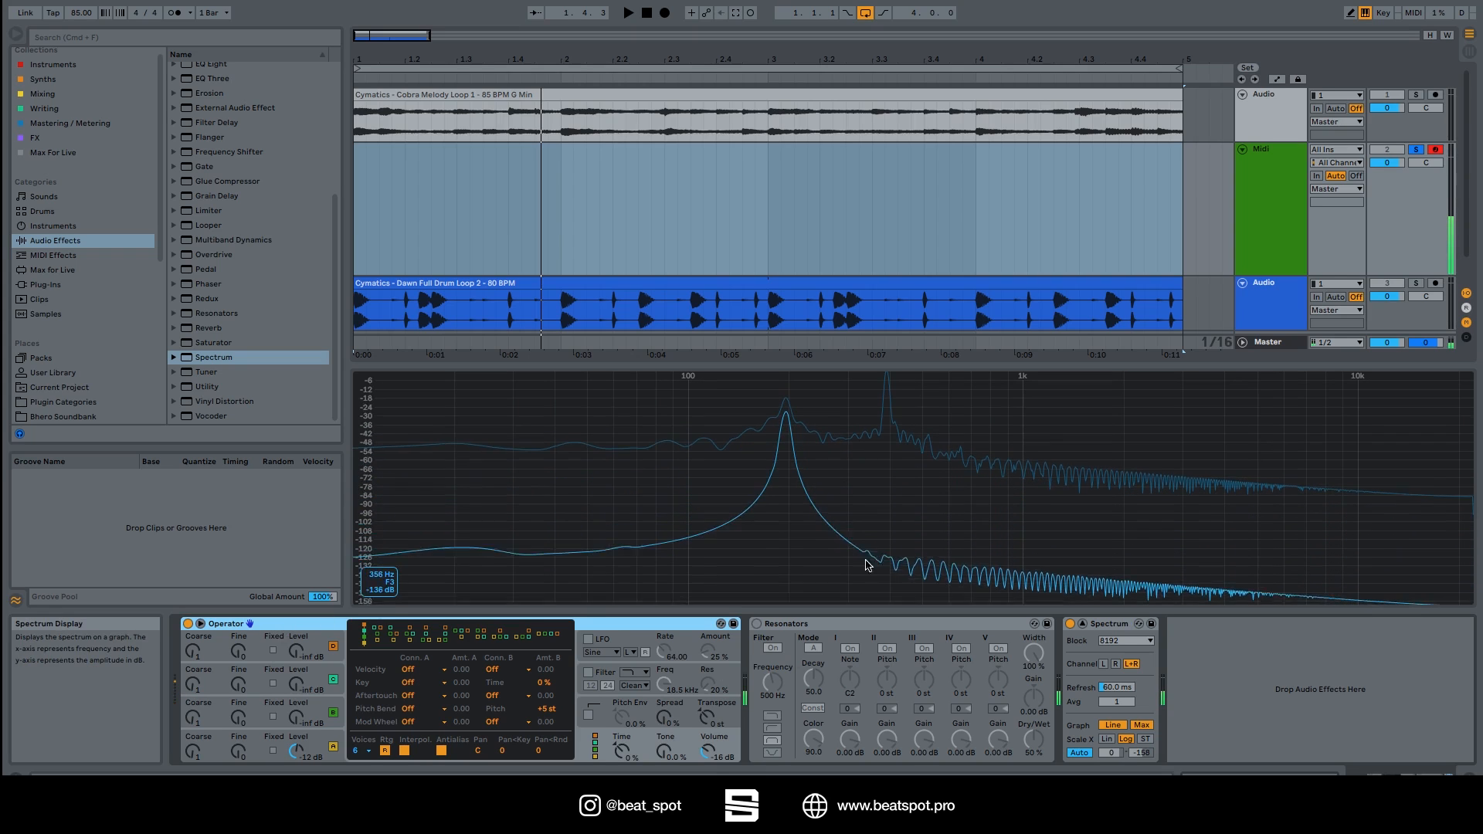
pyautogui.moveTo(884, 410)
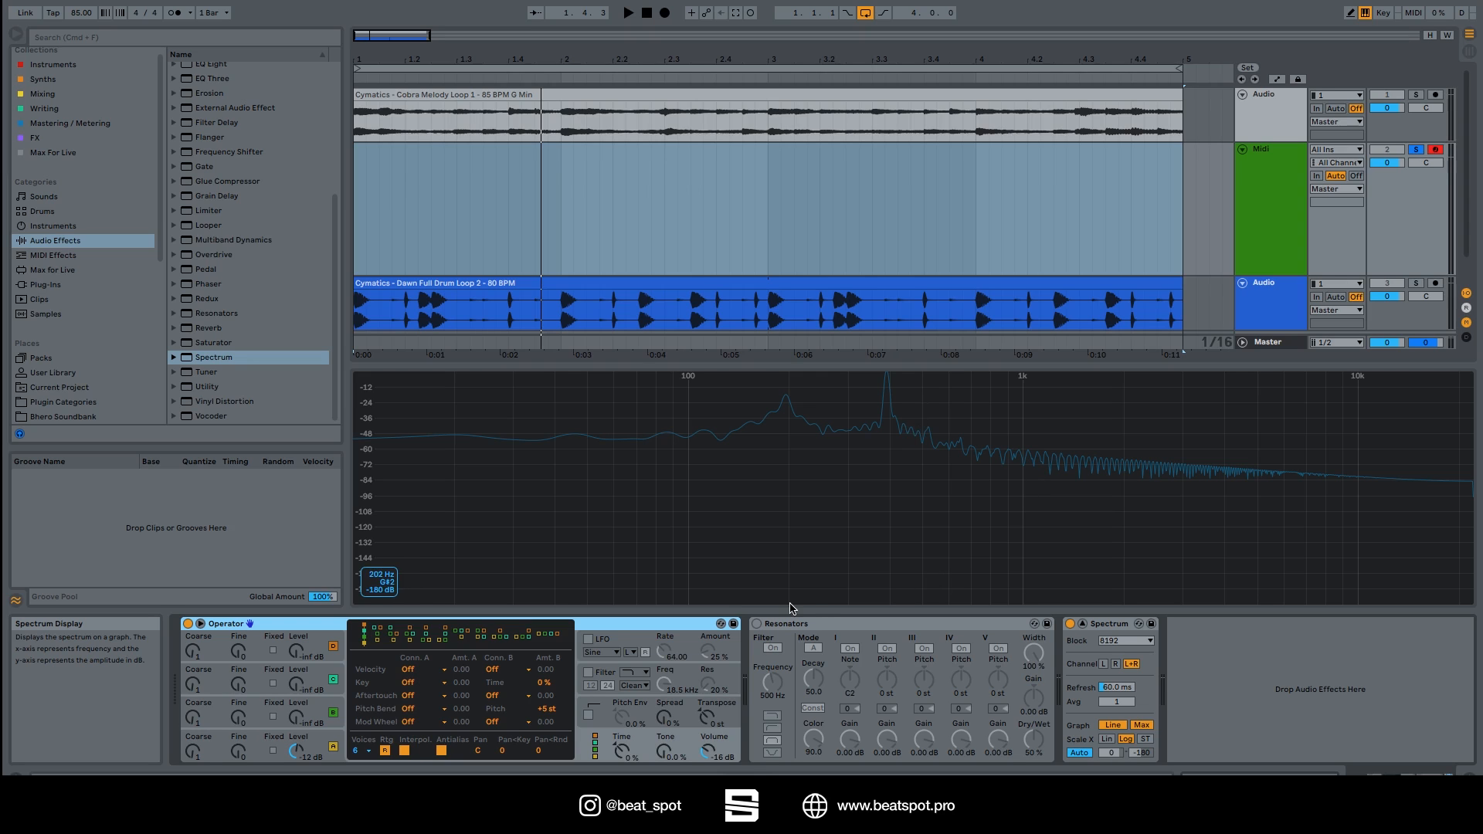
pyautogui.press('g')
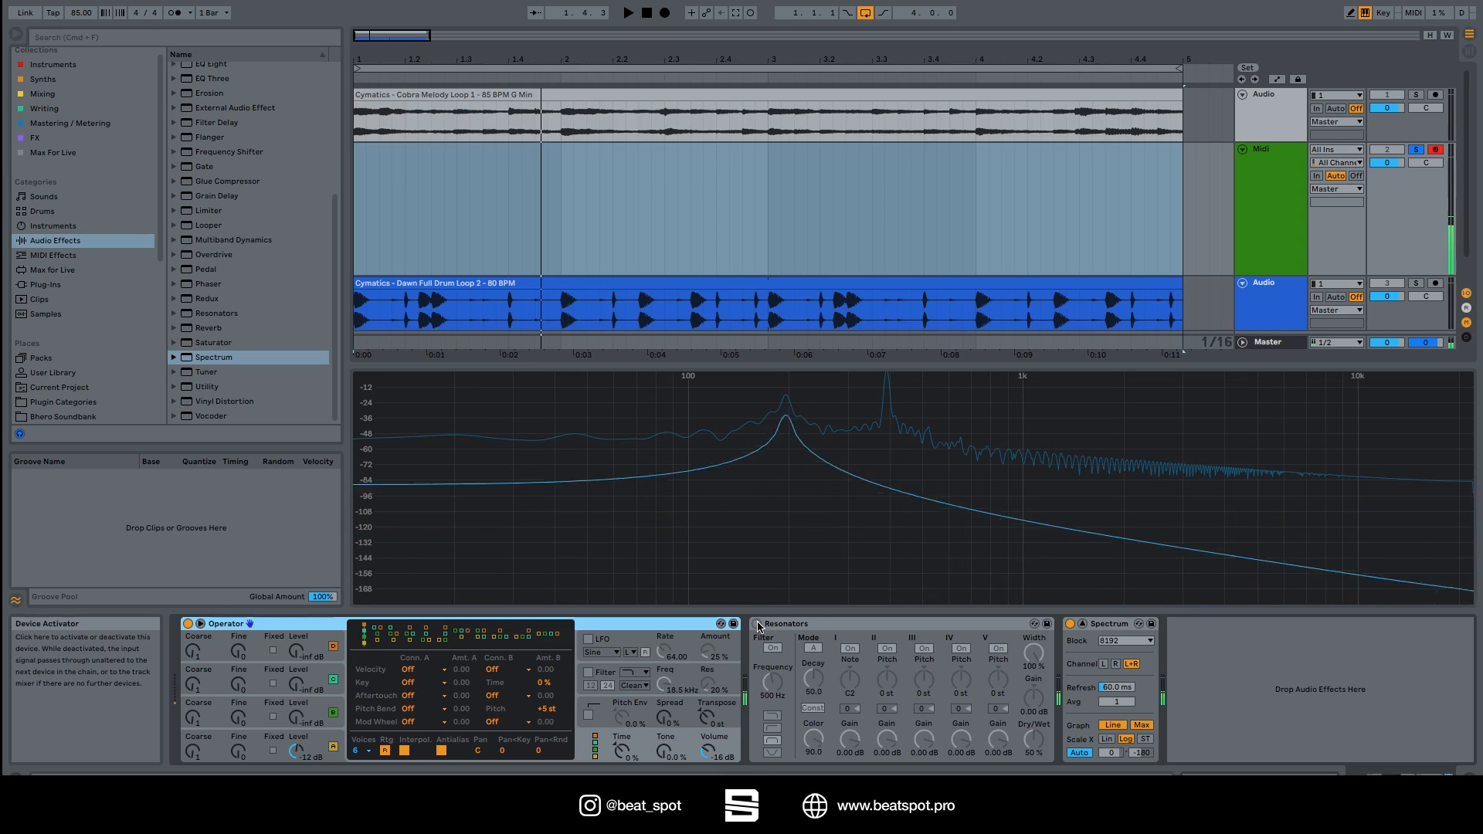
pyautogui.click(758, 624)
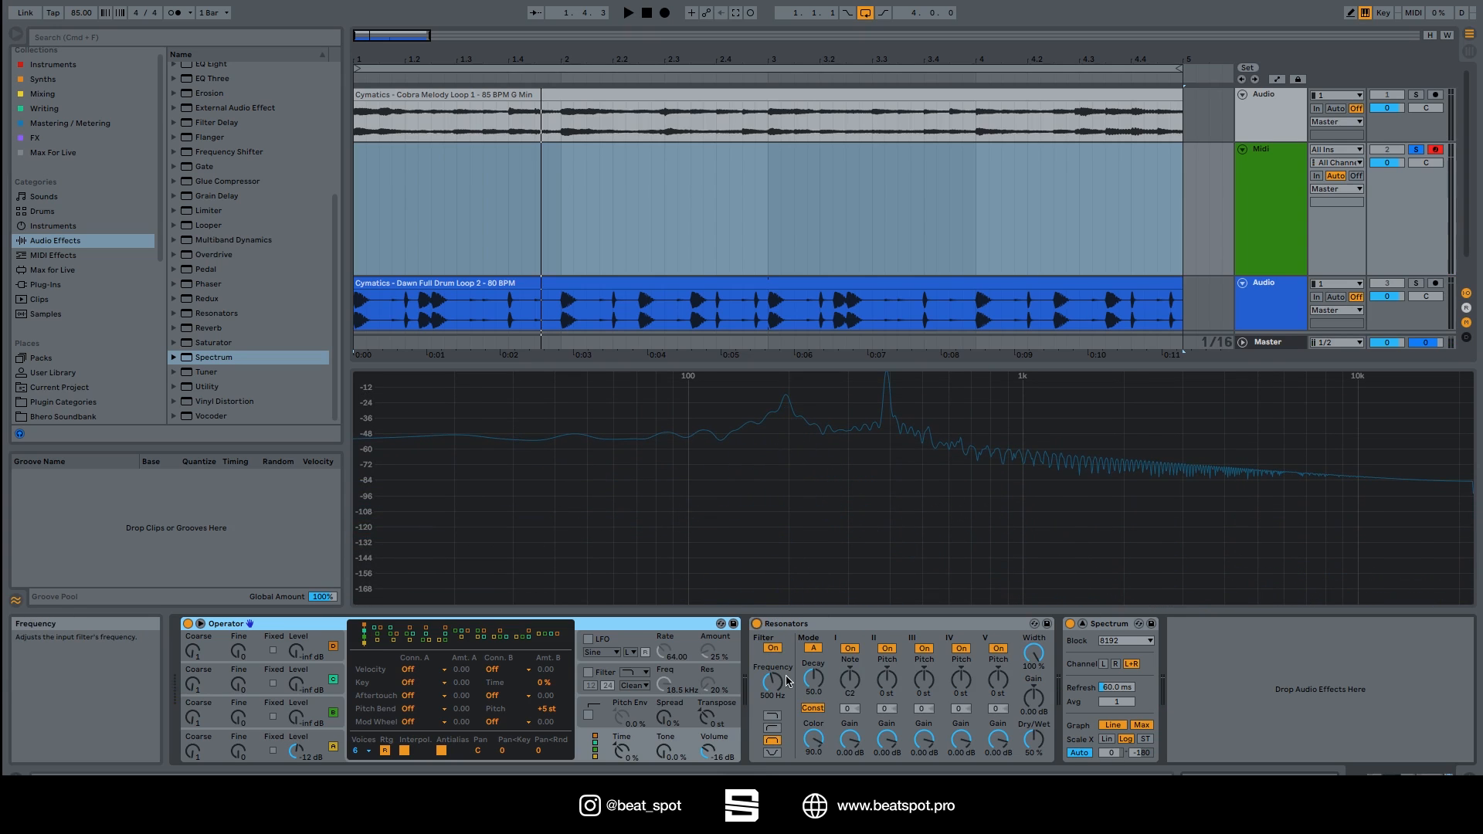
# Play a note, retune the Resonators root Note, set Resonator I Gain to 6 dB and lower Color to 92.9.
pyautogui.press('g')
pyautogui.moveTo(849, 680)
pyautogui.mouseDown()
pyautogui.moveTo(850, 639)
pyautogui.moveTo(850, 653)
pyautogui.mouseUp()
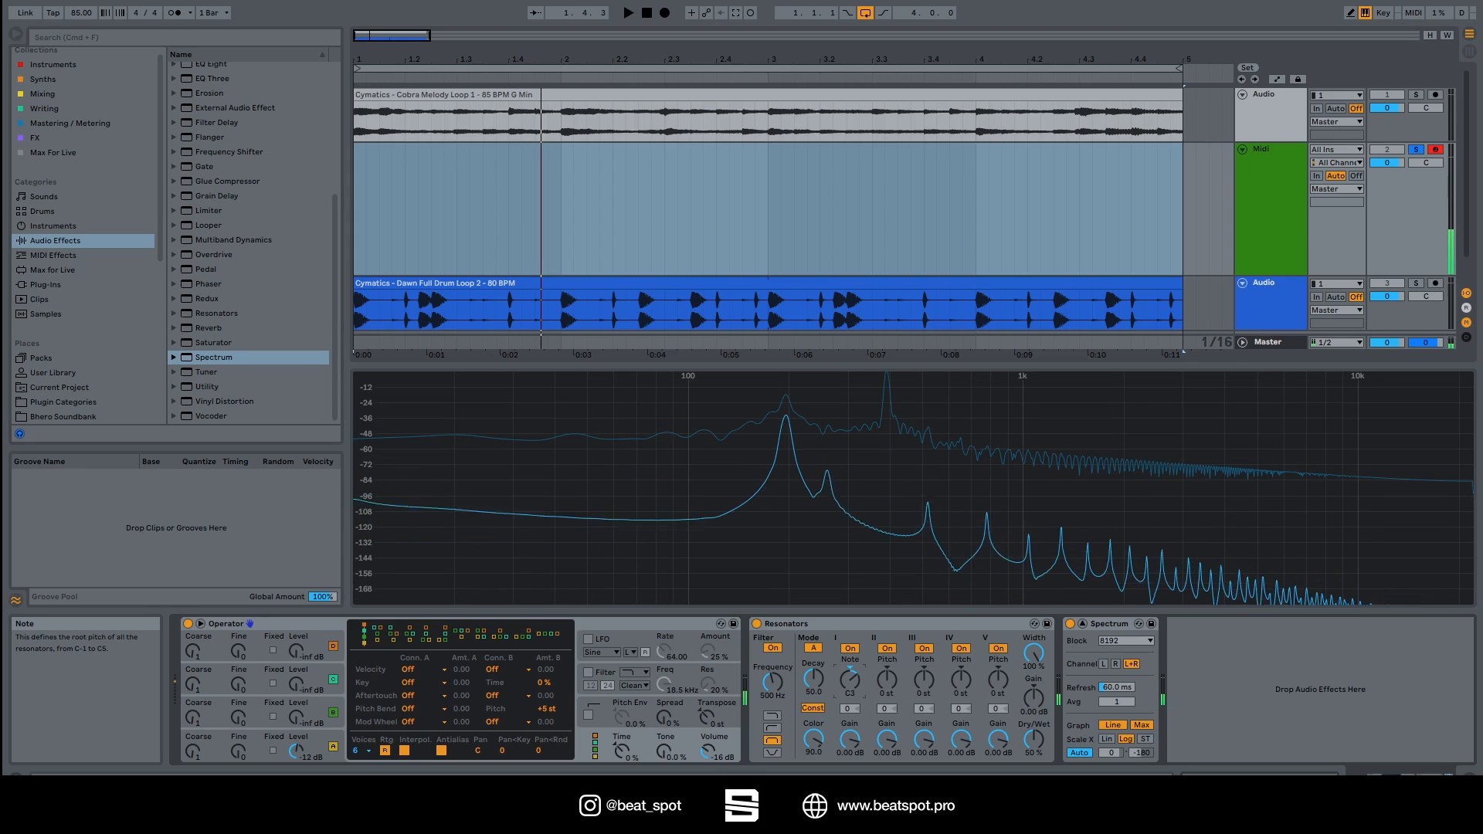
pyautogui.moveTo(850, 740); pyautogui.dragTo(847, 680)
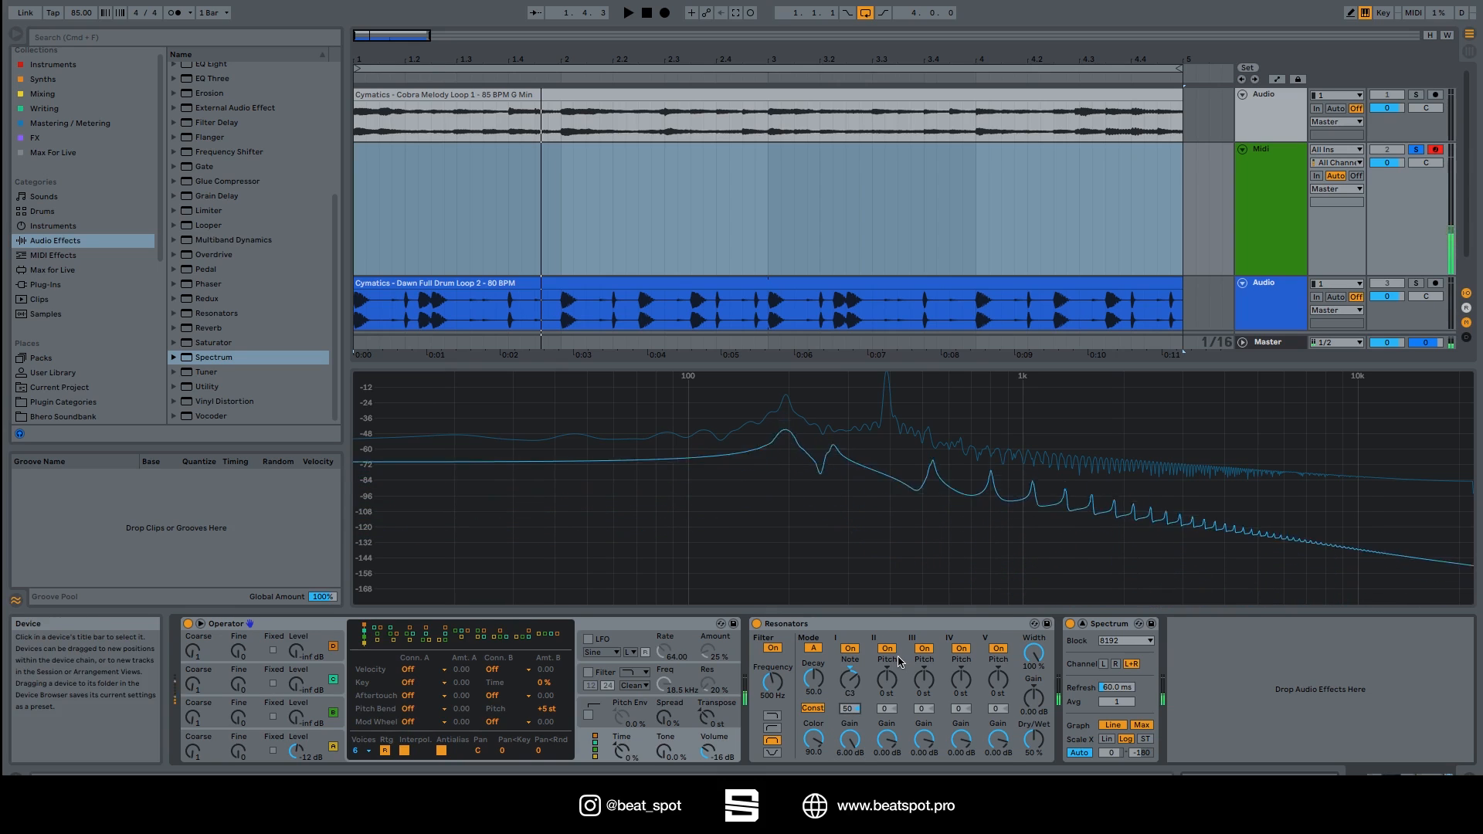
pyautogui.moveTo(814, 739); pyautogui.dragTo(813, 761)
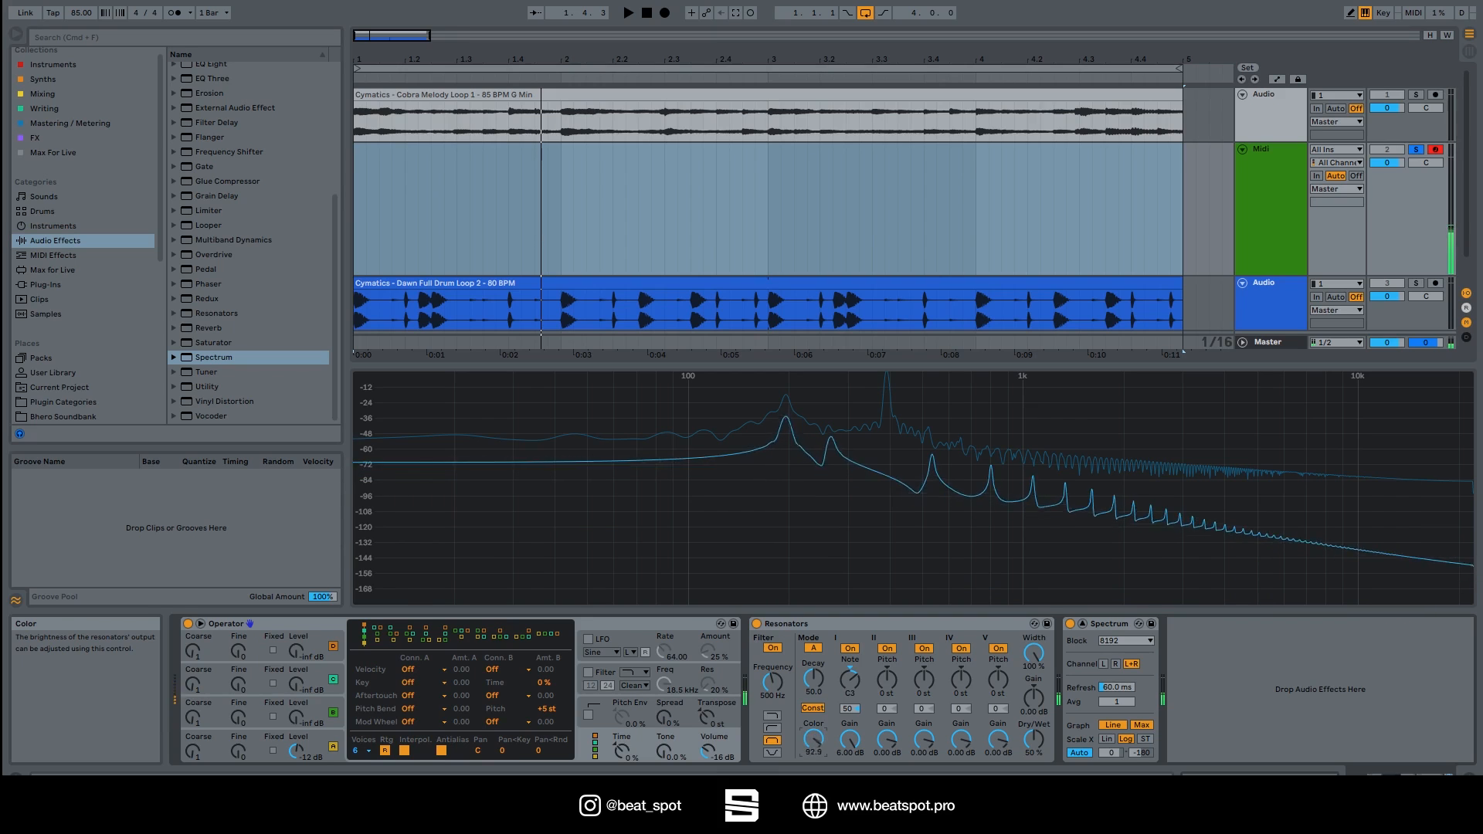
# Narrow the Spectrum dB range, then tune Resonator II up 9 semitones and boost its gain.
pyautogui.moveTo(1141, 753); pyautogui.dragTo(1141, 741)
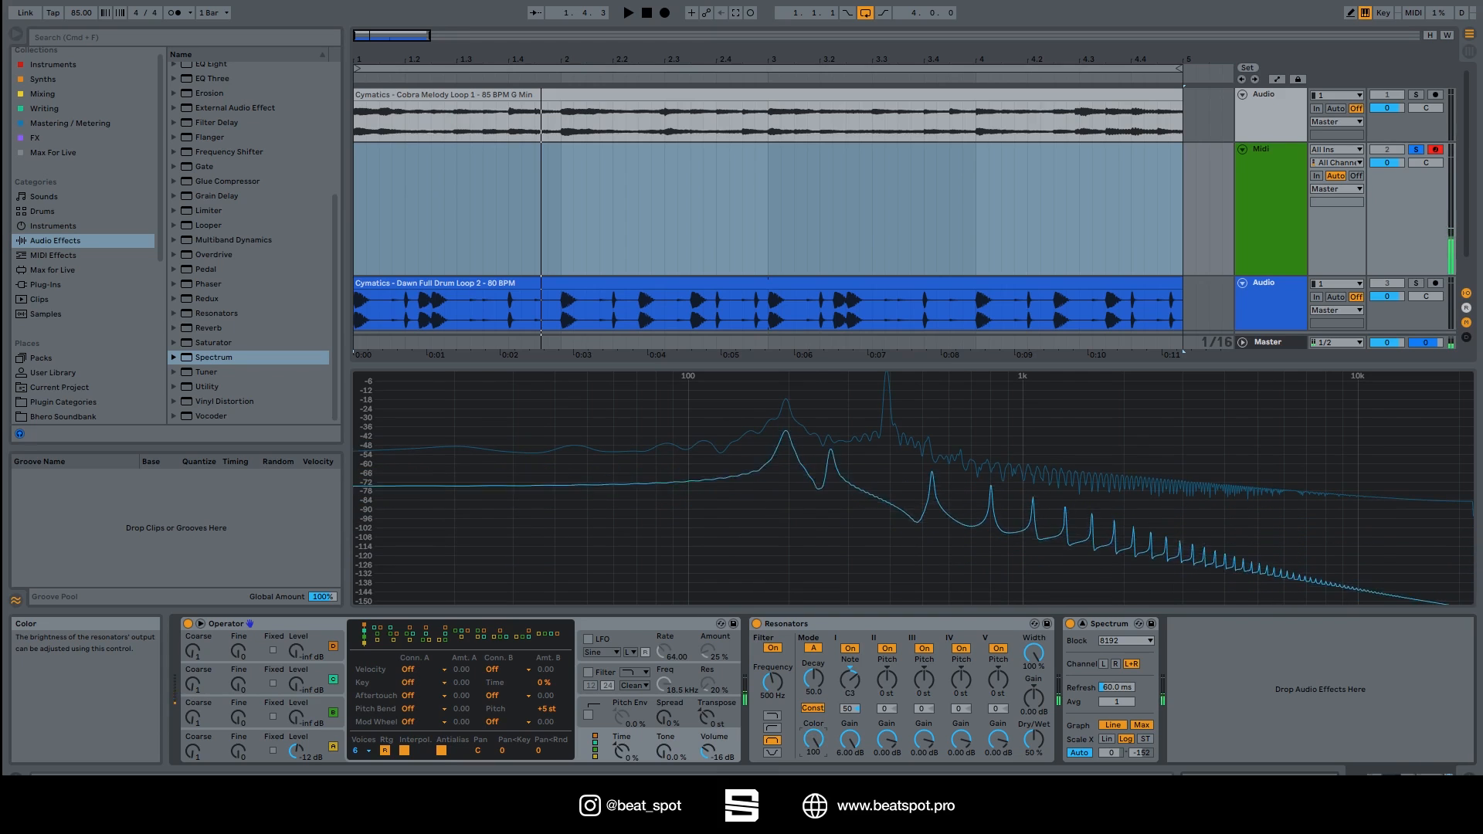
pyautogui.moveTo(1142, 753); pyautogui.dragTo(1142, 752)
pyautogui.moveTo(886, 687); pyautogui.dragTo(886, 669)
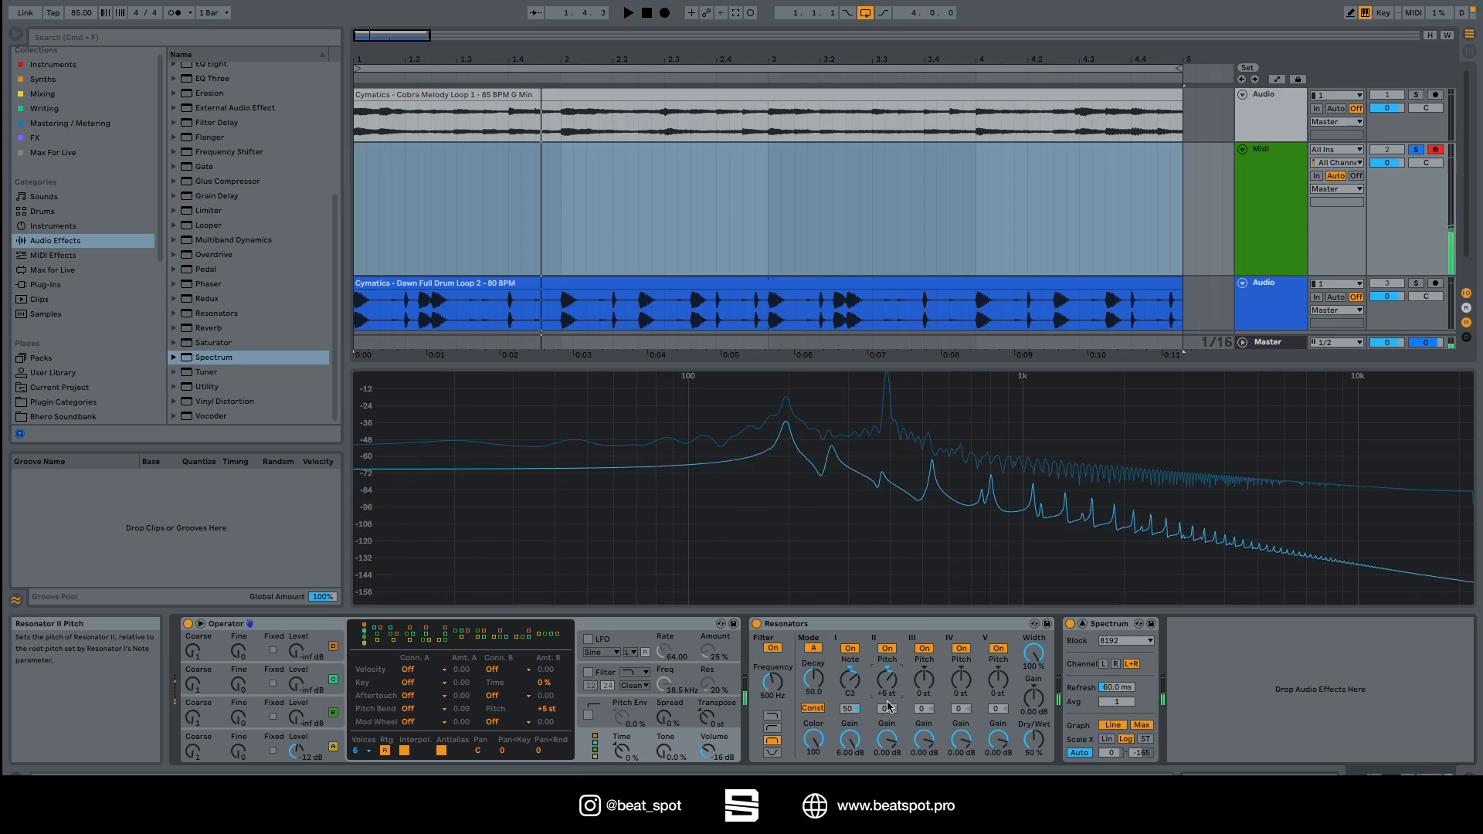
pyautogui.moveTo(887, 739); pyautogui.dragTo(887, 730)
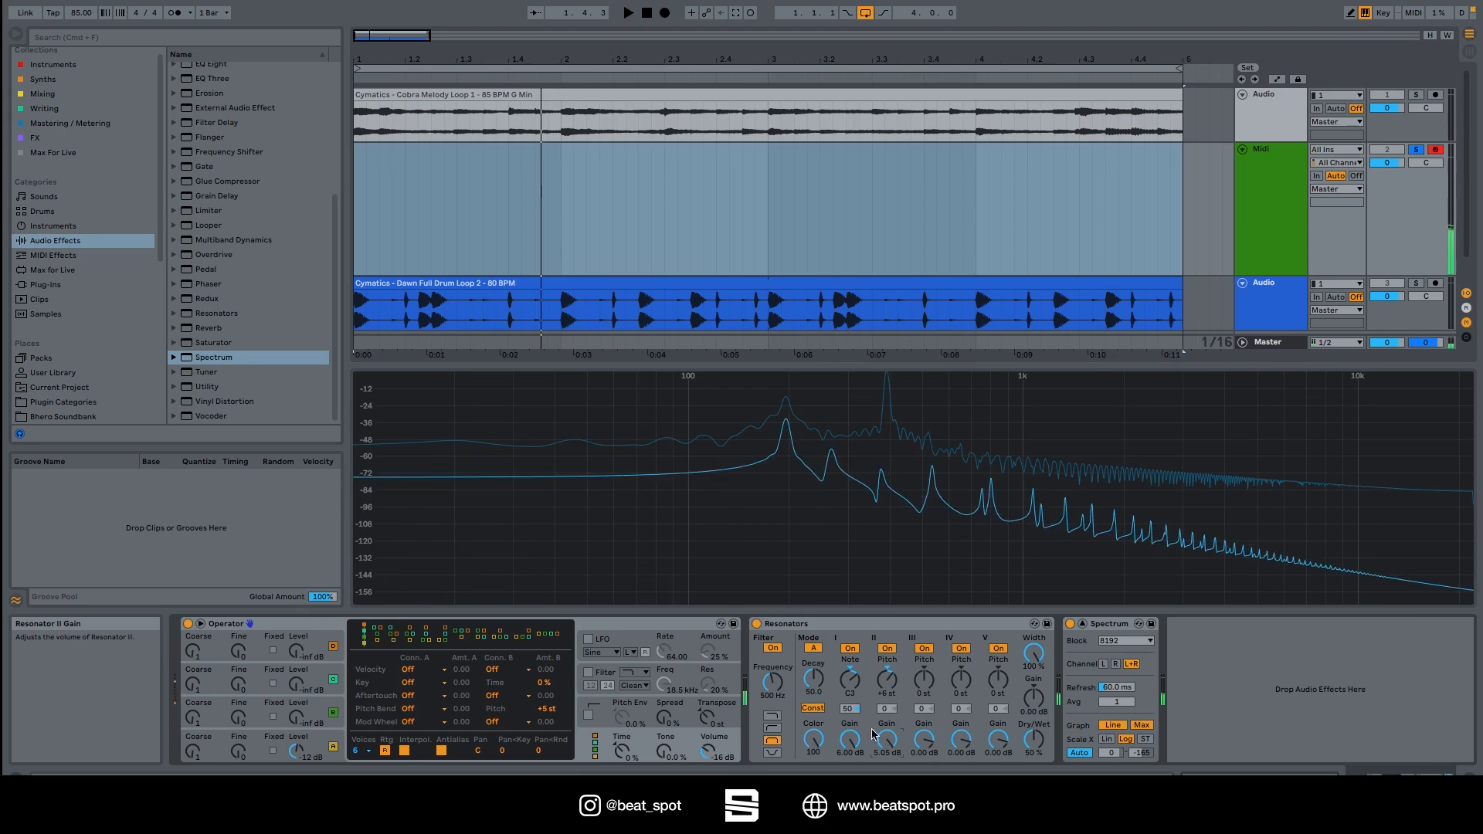
# Compare with a resonator switched off, refine pitches with Resonator III at +4 st, and adjust brightness.
pyautogui.click(849, 650)
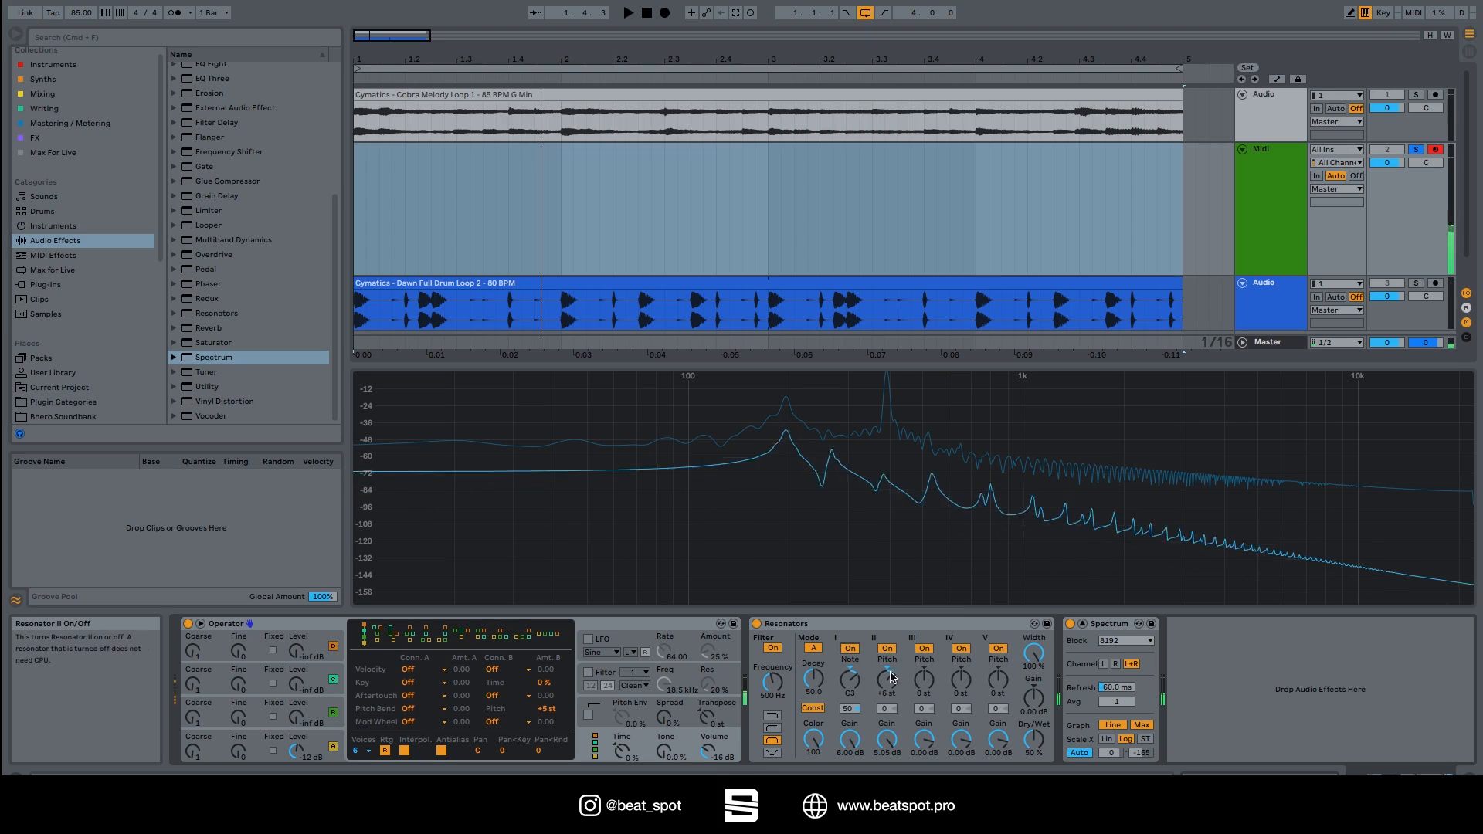
pyautogui.moveTo(885, 696); pyautogui.dragTo(884, 690)
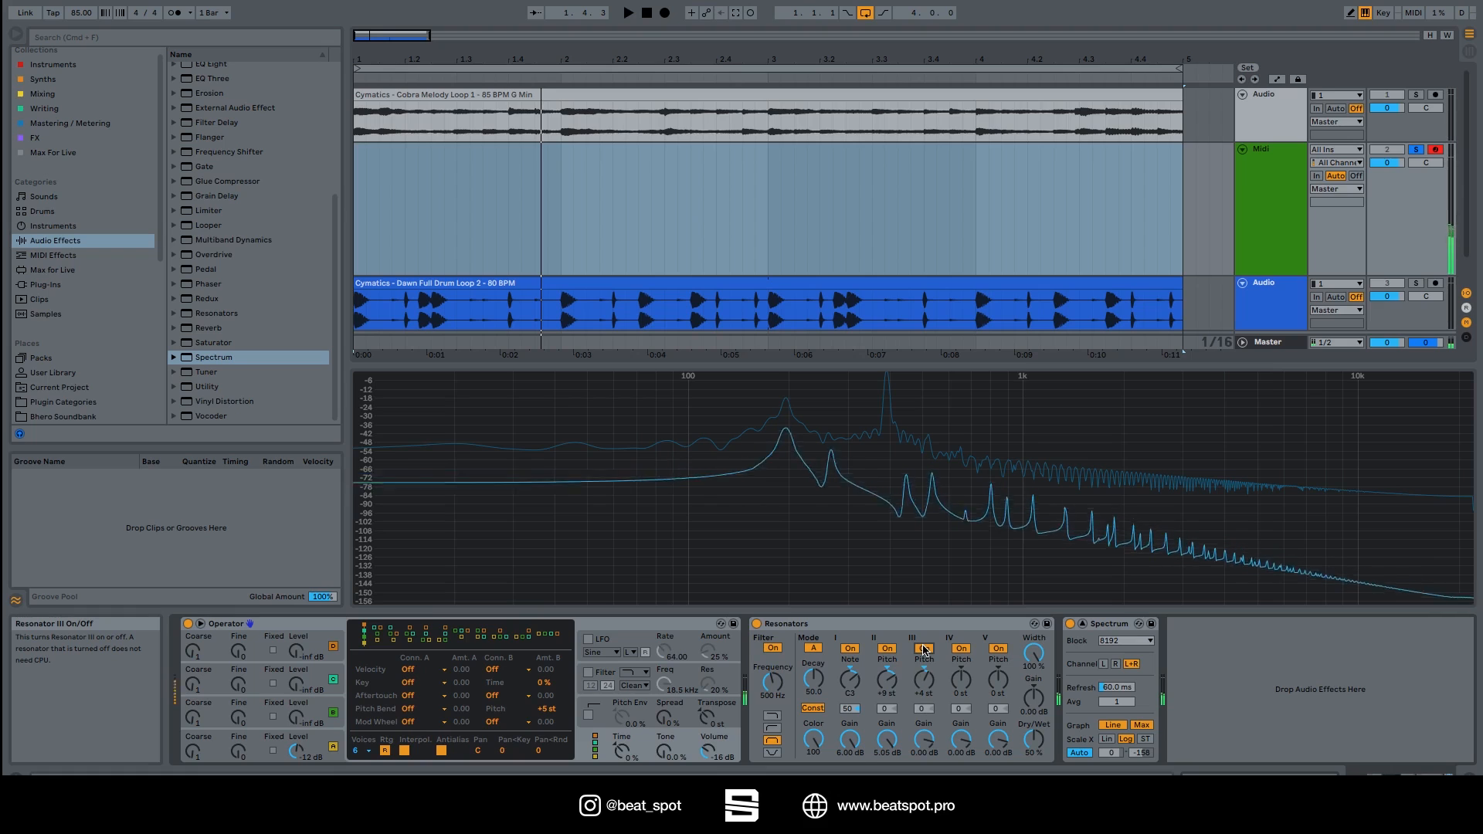
pyautogui.moveTo(961, 680); pyautogui.dragTo(951, 654)
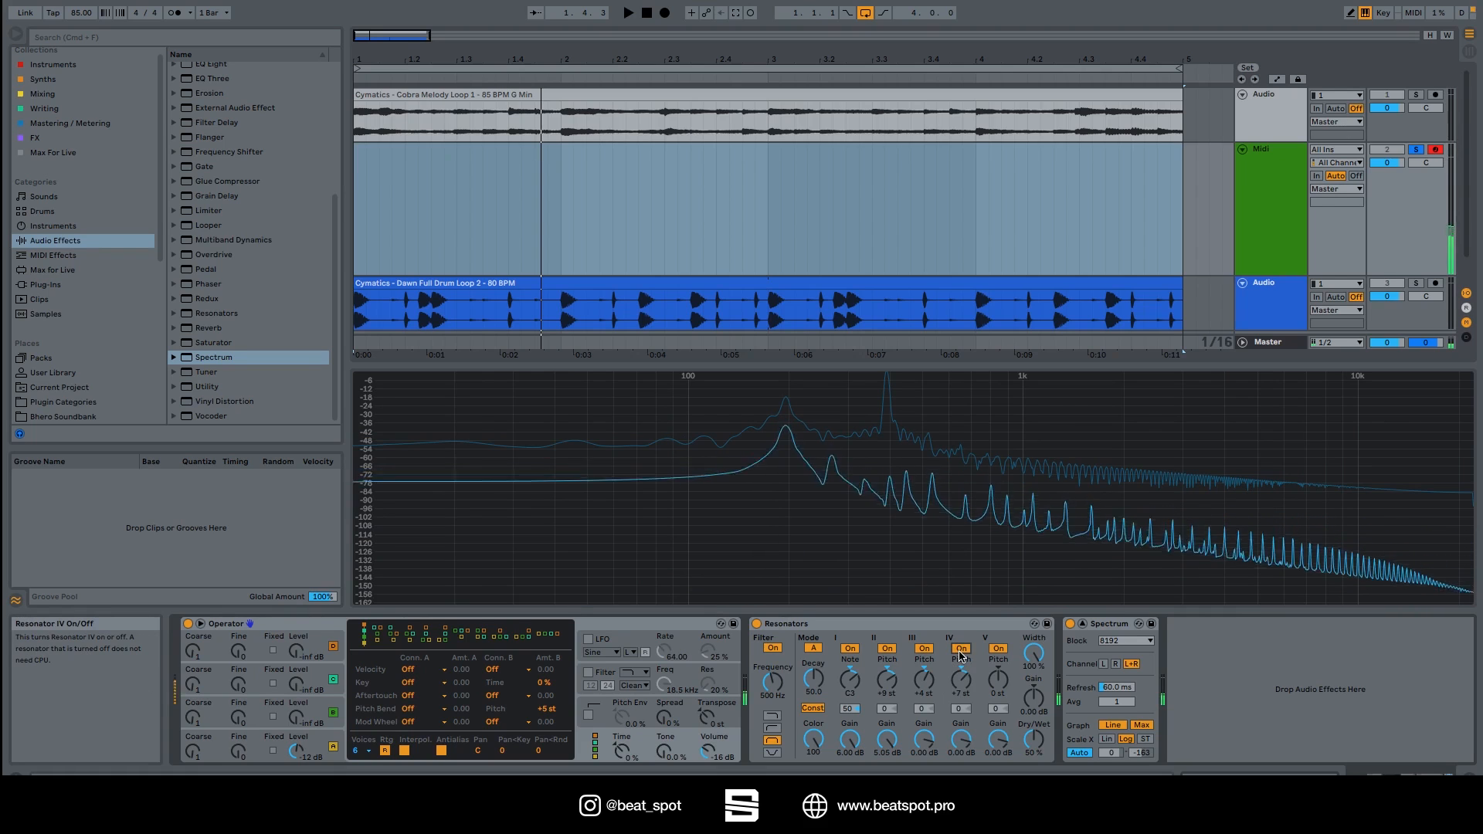
pyautogui.moveTo(806, 734); pyautogui.dragTo(813, 657)
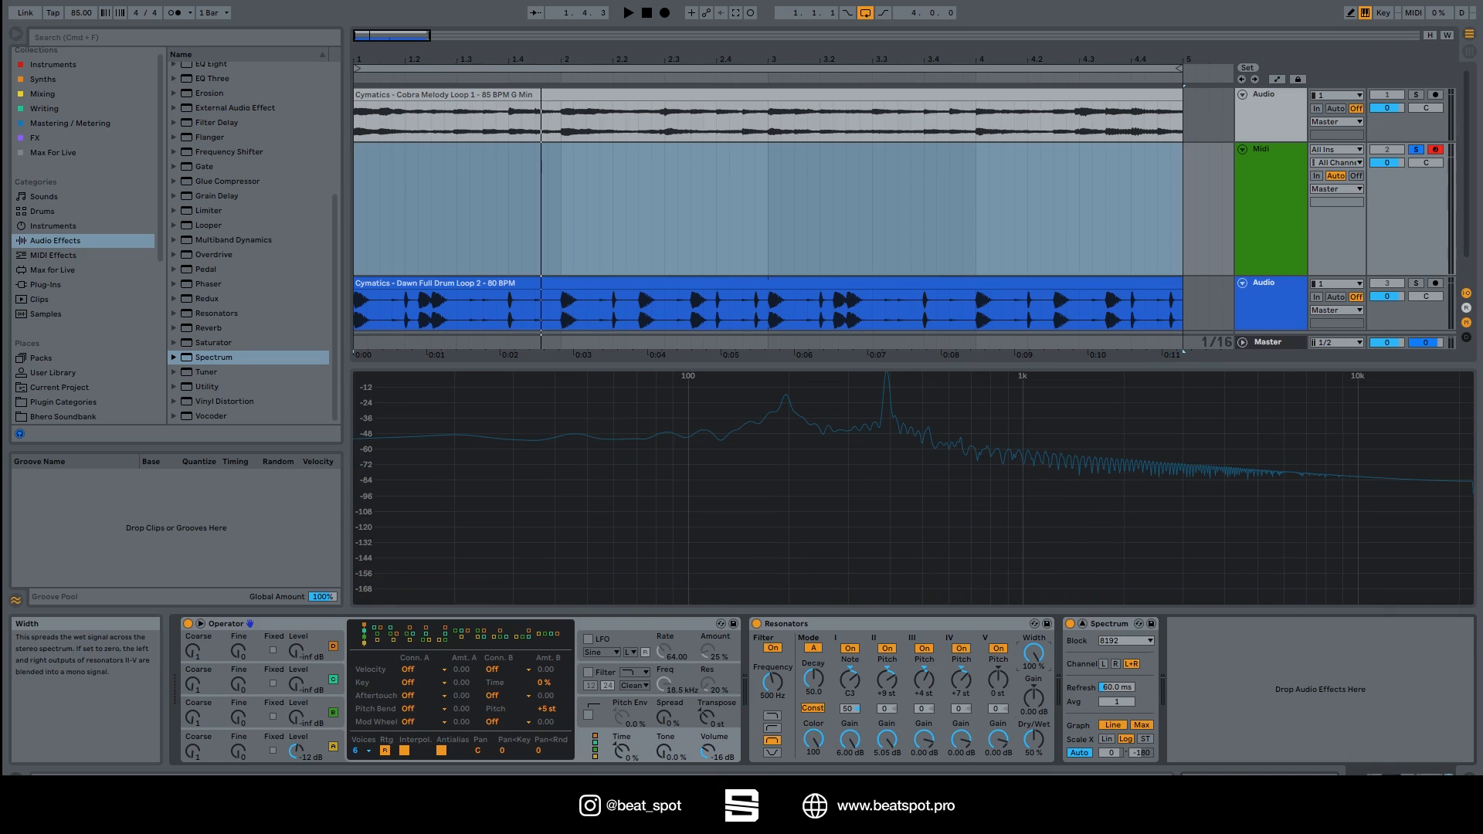
# Test Width, sweep the input filter down to 58.7 Hz with Spectrum at -180 dB, and change the filter type.
pyautogui.moveTo(1034, 654); pyautogui.dragTo(1034, 741)
pyautogui.moveTo(1035, 653); pyautogui.dragTo(1036, 564)
pyautogui.moveTo(773, 683); pyautogui.dragTo(773, 639)
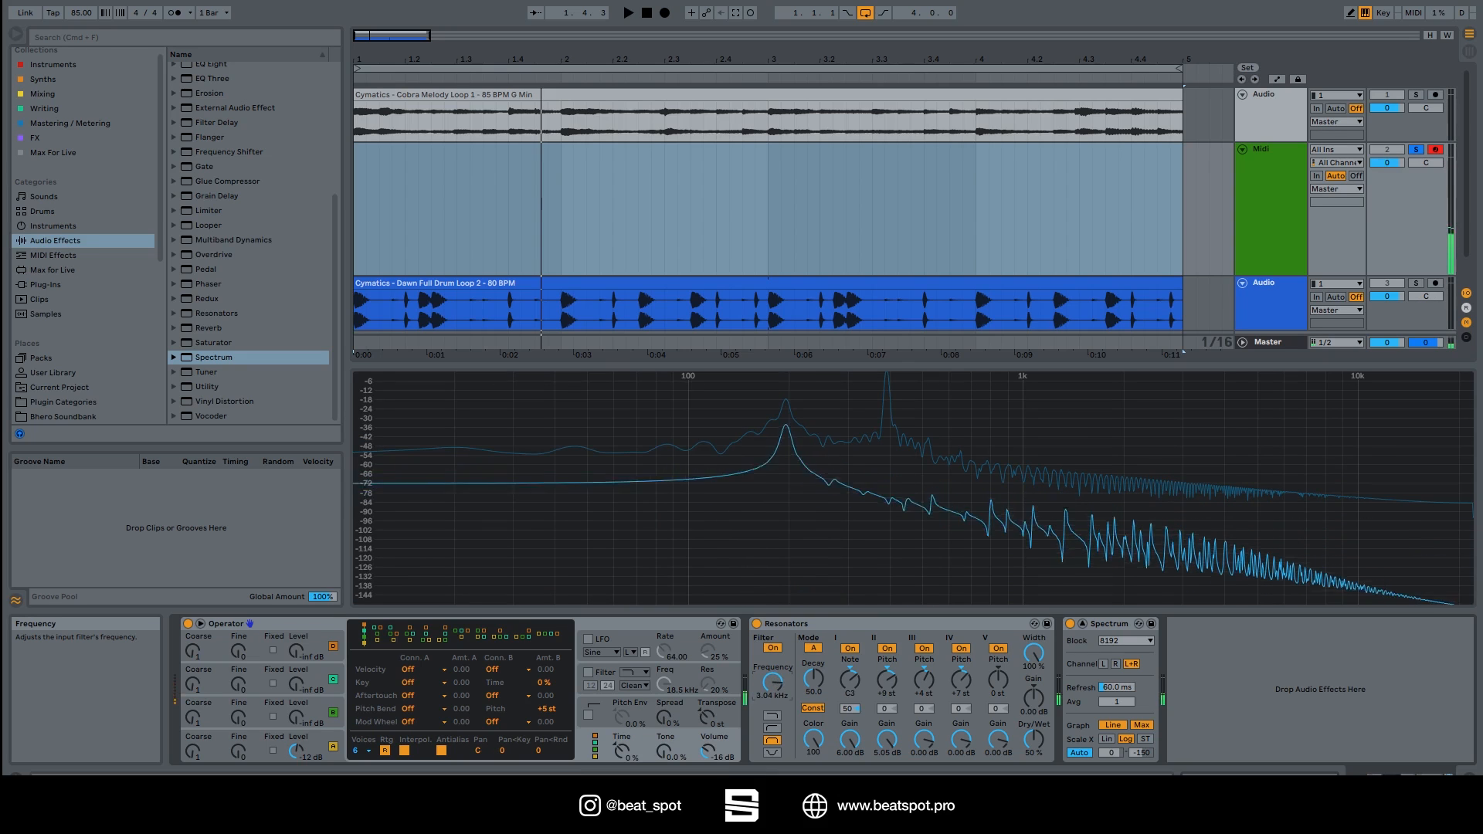
pyautogui.moveTo(1142, 752); pyautogui.dragTo(1142, 768)
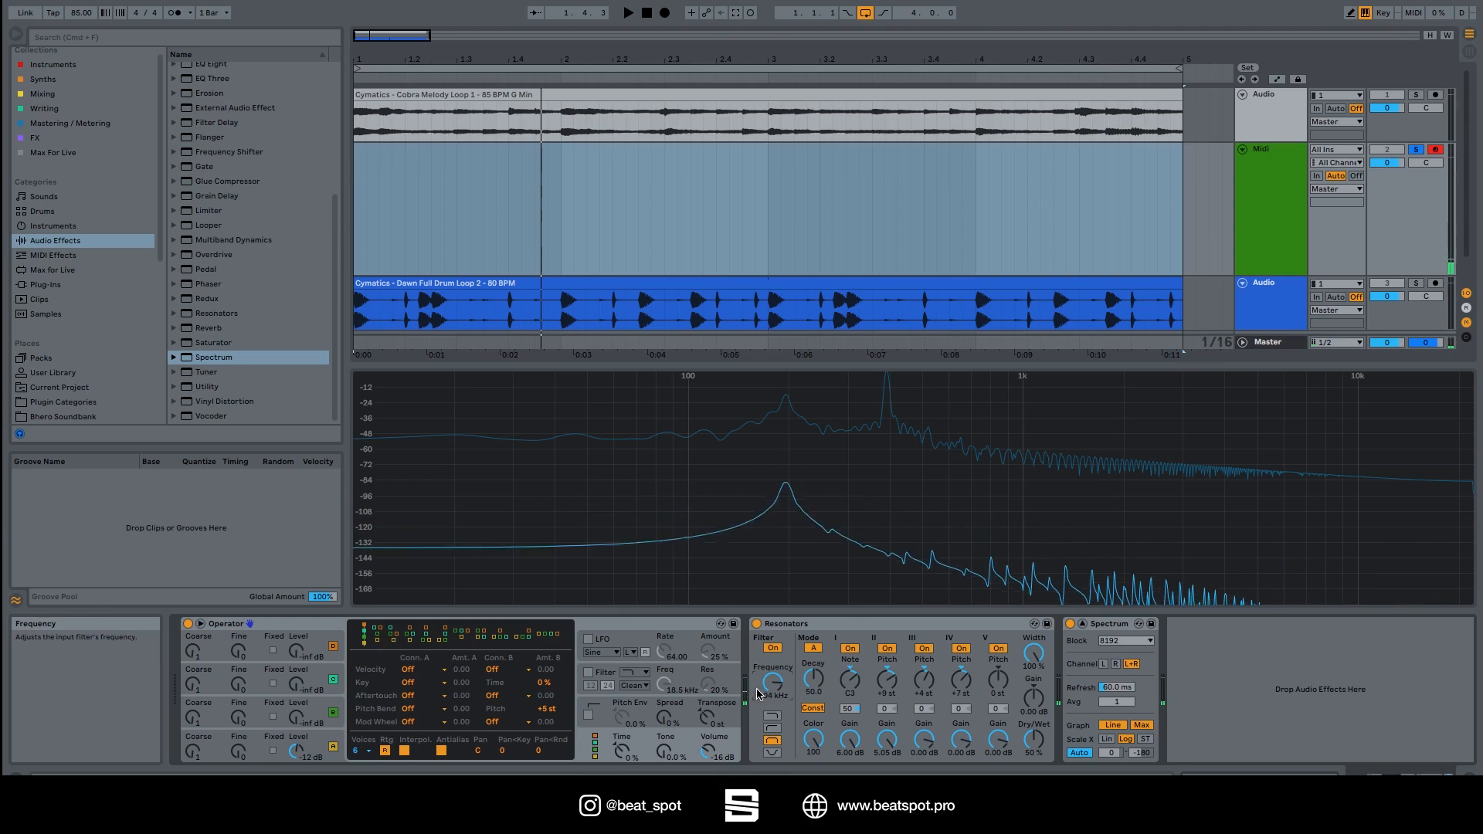
pyautogui.moveTo(772, 684); pyautogui.dragTo(772, 764)
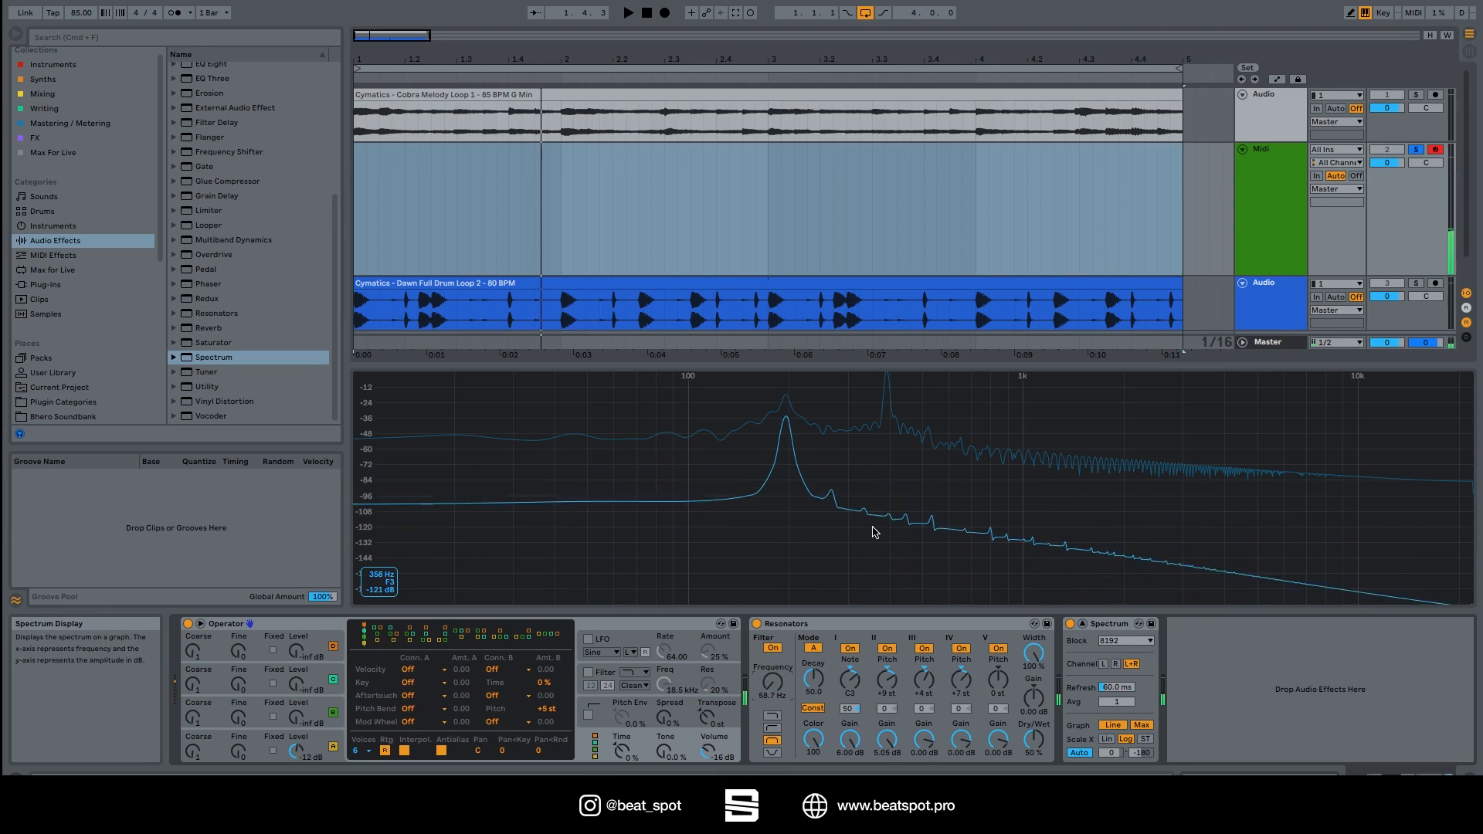
pyautogui.click(774, 729)
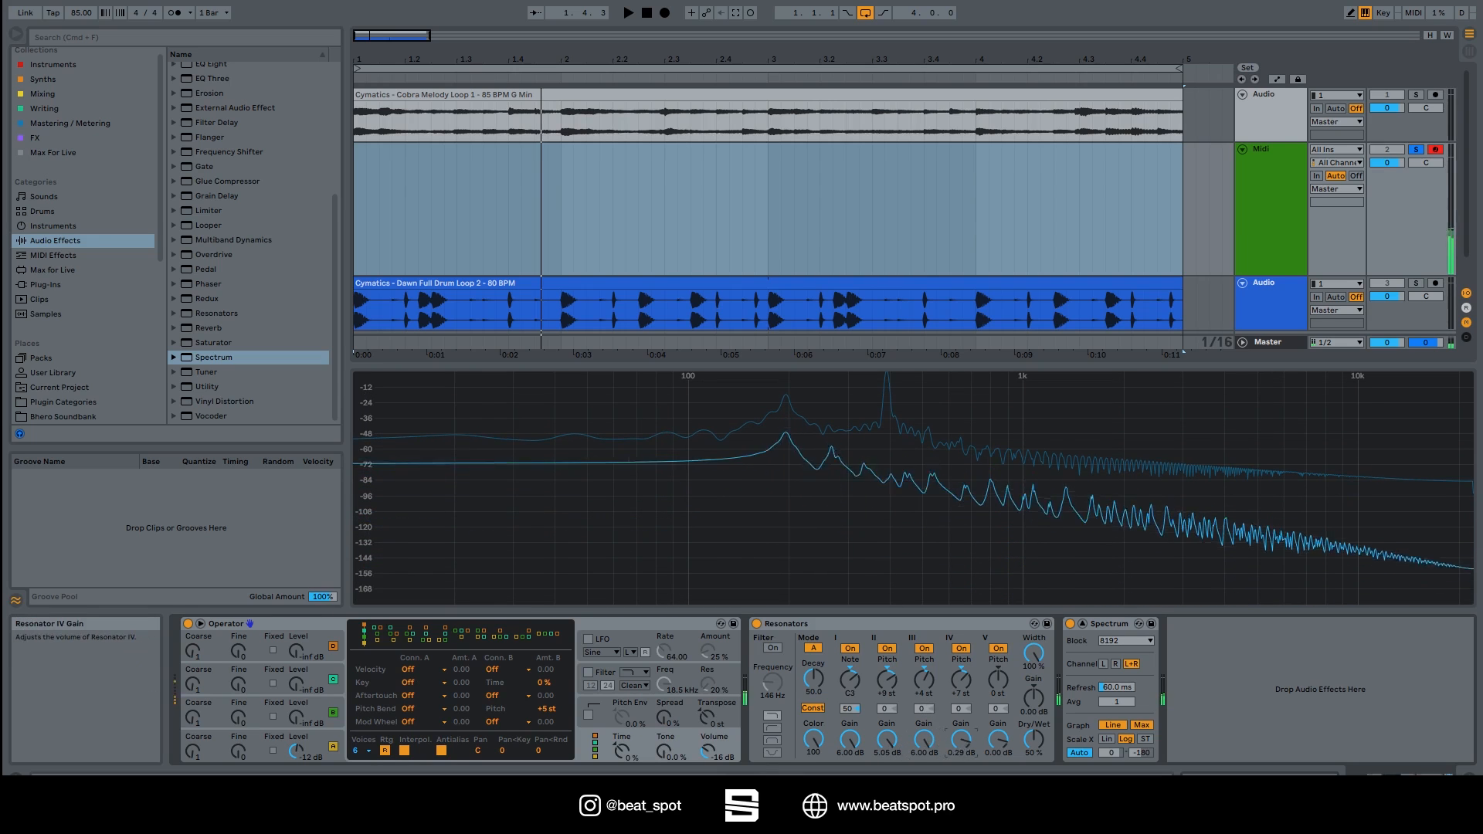
# Try a gain boost and revert it, then set Resonators to Mode B with Decay about 33.3.
pyautogui.moveTo(1033, 698); pyautogui.dragTo(1033, 680)
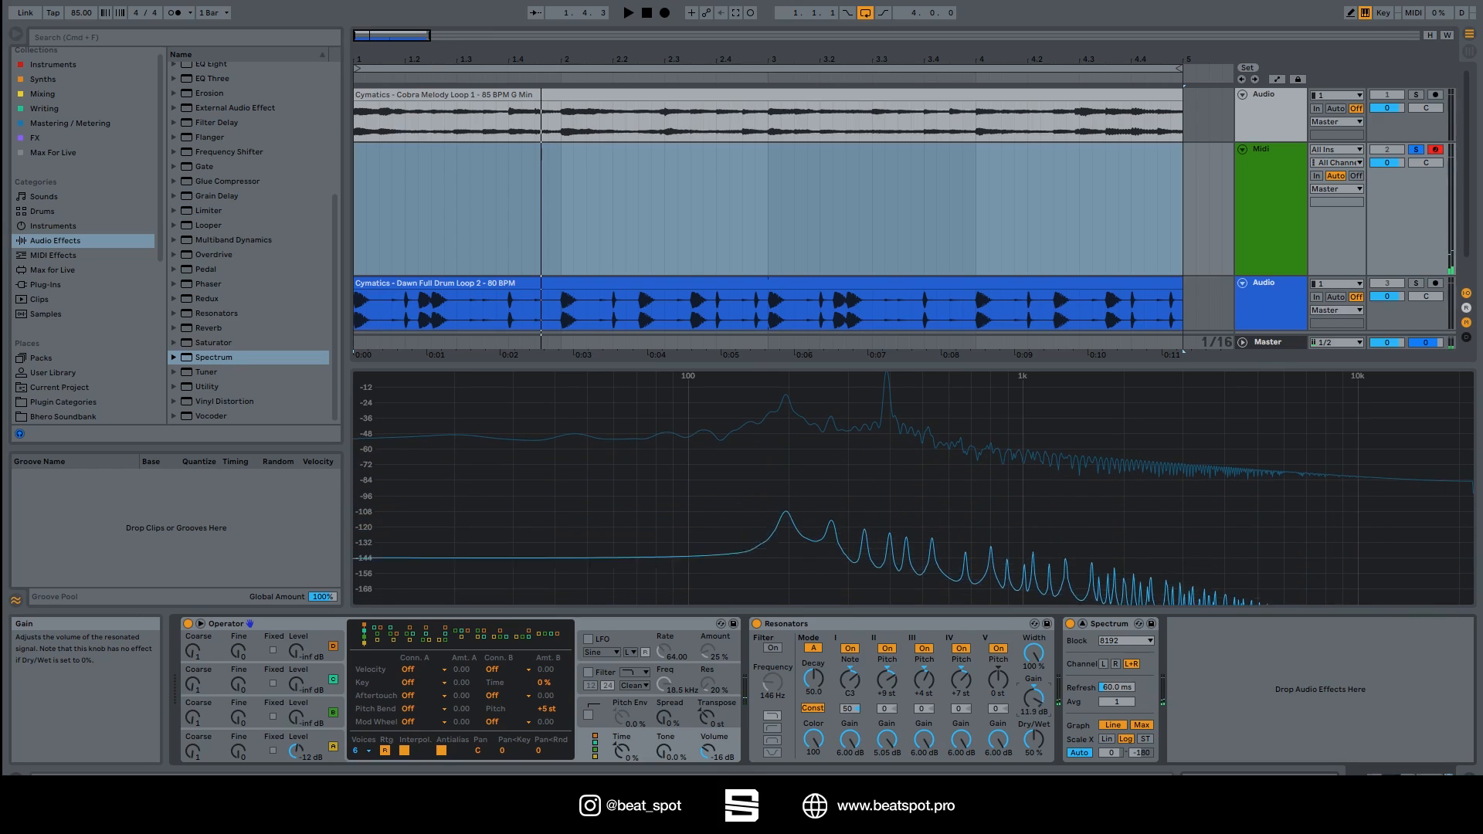
pyautogui.moveTo(1034, 698); pyautogui.dragTo(1033, 728)
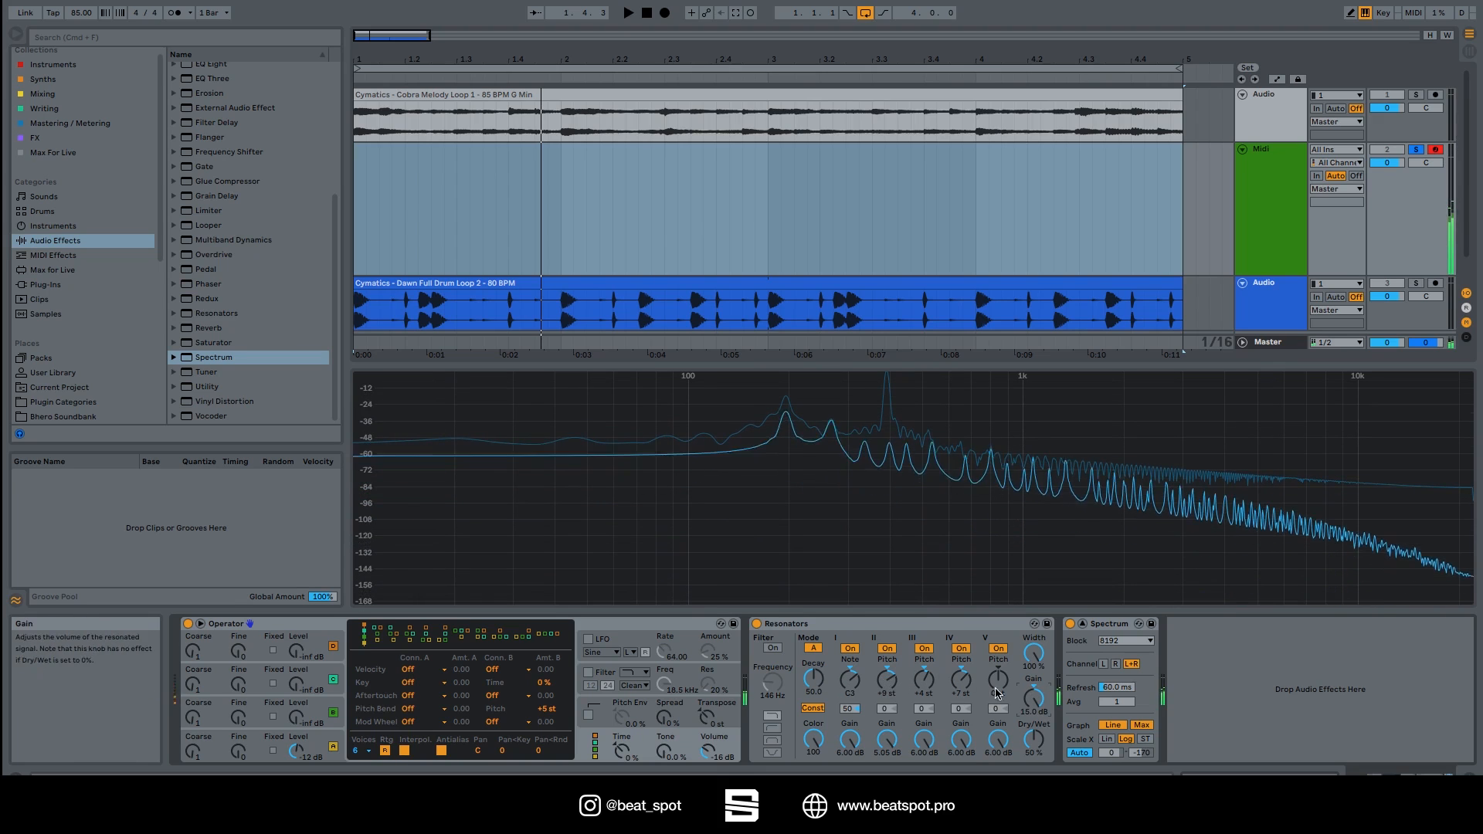
pyautogui.click(813, 649)
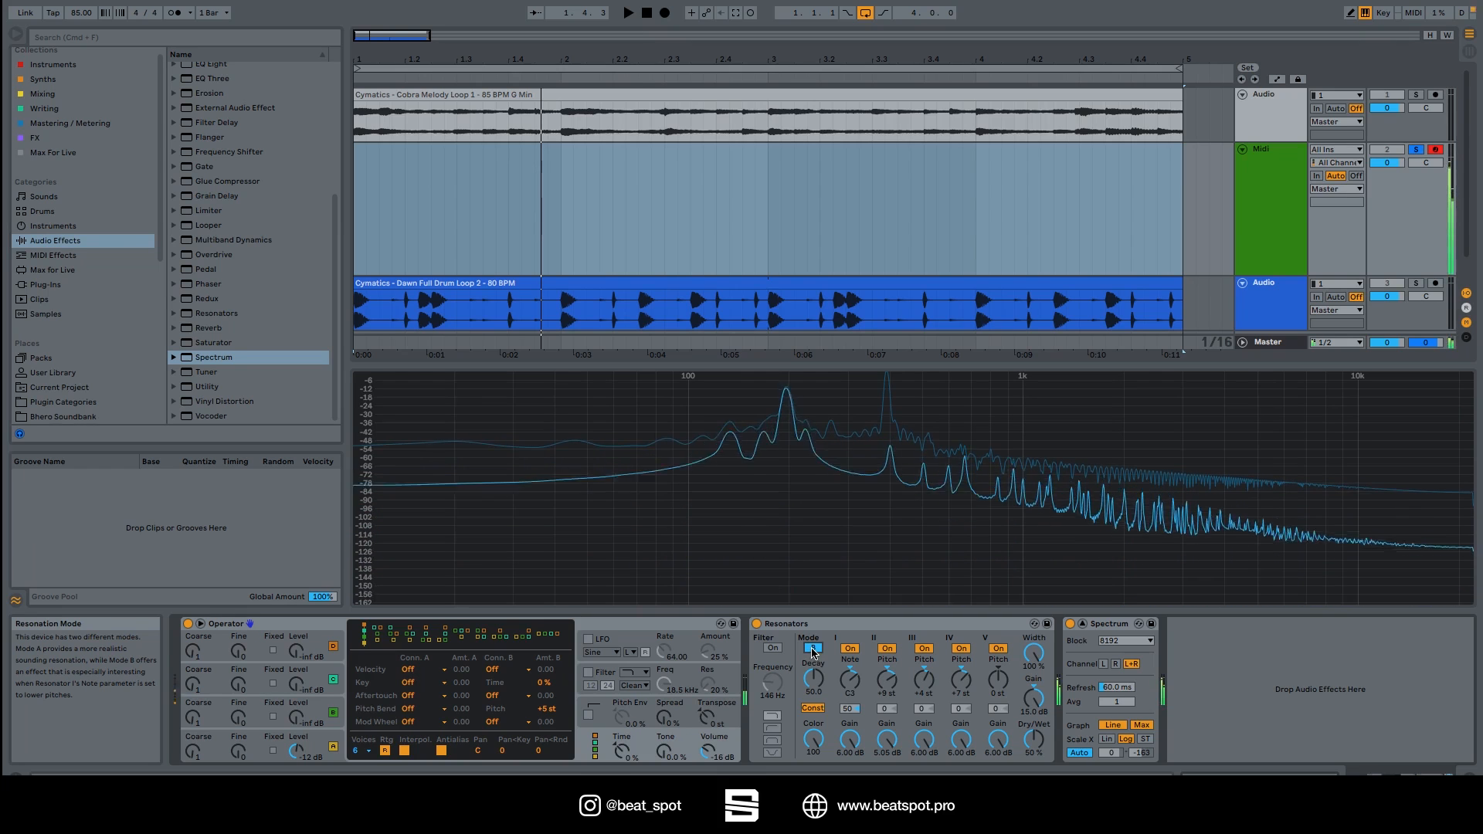
pyautogui.moveTo(813, 679)
pyautogui.mouseDown()
pyautogui.moveTo(813, 719)
pyautogui.moveTo(813, 651)
pyautogui.mouseUp()
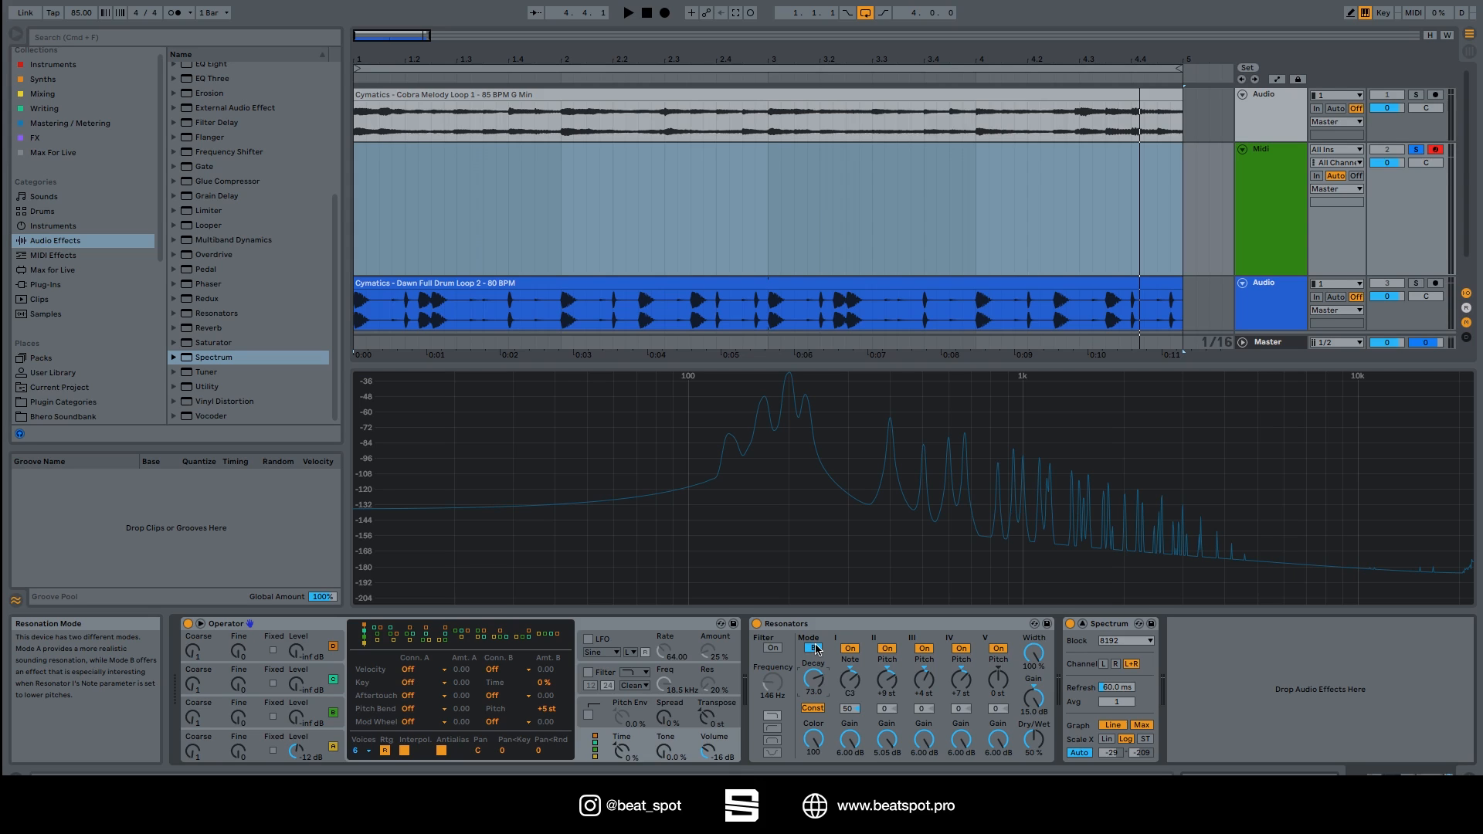
# Play the loop, set the root note to B2, raise Resonators III and V (+8 st), and go 100% wet.
pyautogui.press('space')
pyautogui.moveTo(850, 678); pyautogui.dragTo(850, 746)
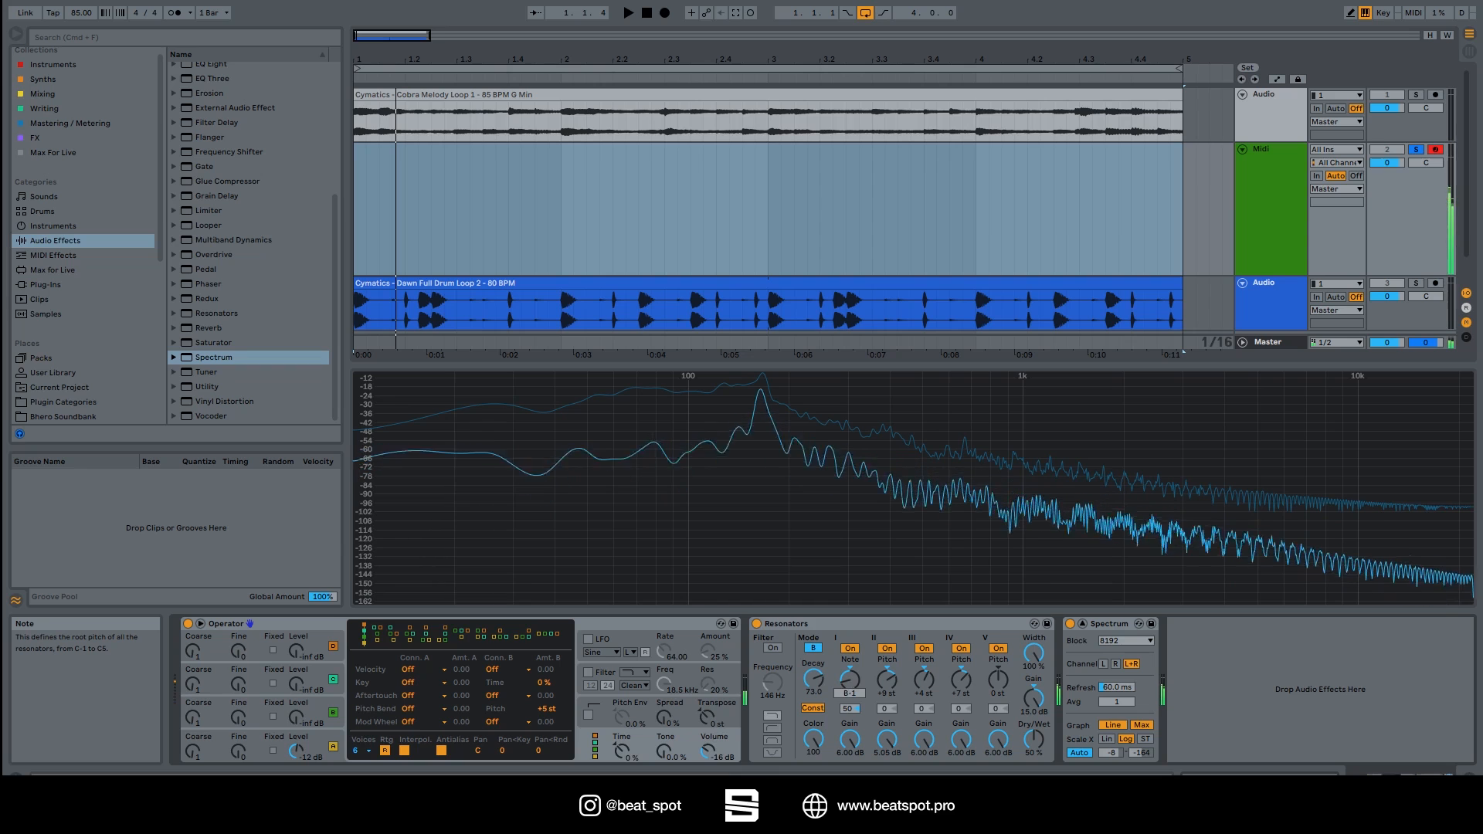
pyautogui.moveTo(924, 679); pyautogui.dragTo(887, 696)
pyautogui.moveTo(996, 688); pyautogui.dragTo(997, 680)
pyautogui.moveTo(1033, 751); pyautogui.dragTo(1031, 686)
# Lengthen Decay to 94.5 with Const on, pitch Resonator II to +16 st, and adjust Width.
pyautogui.click(813, 682)
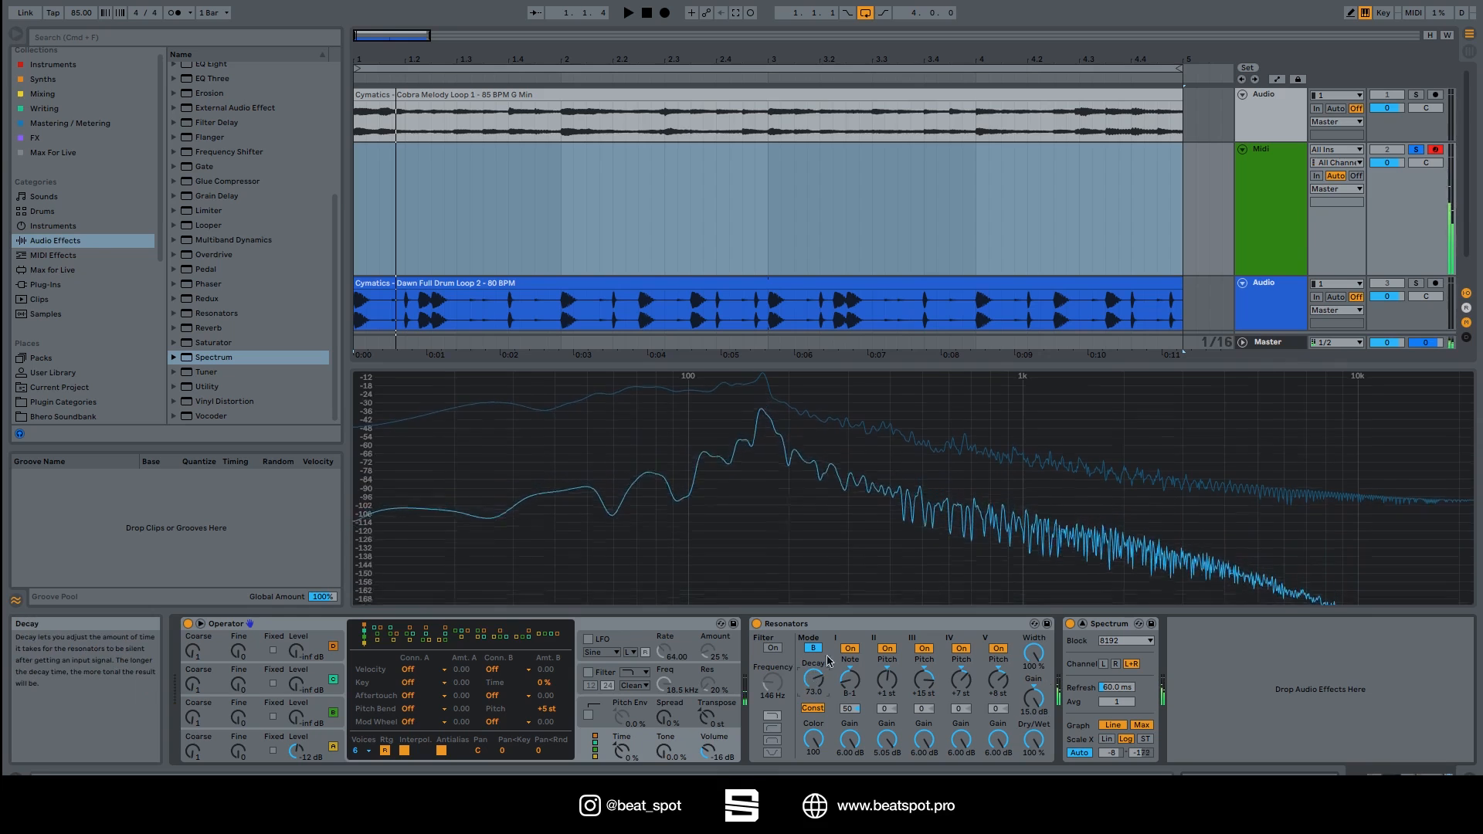
pyautogui.moveTo(813, 681); pyautogui.dragTo(812, 665)
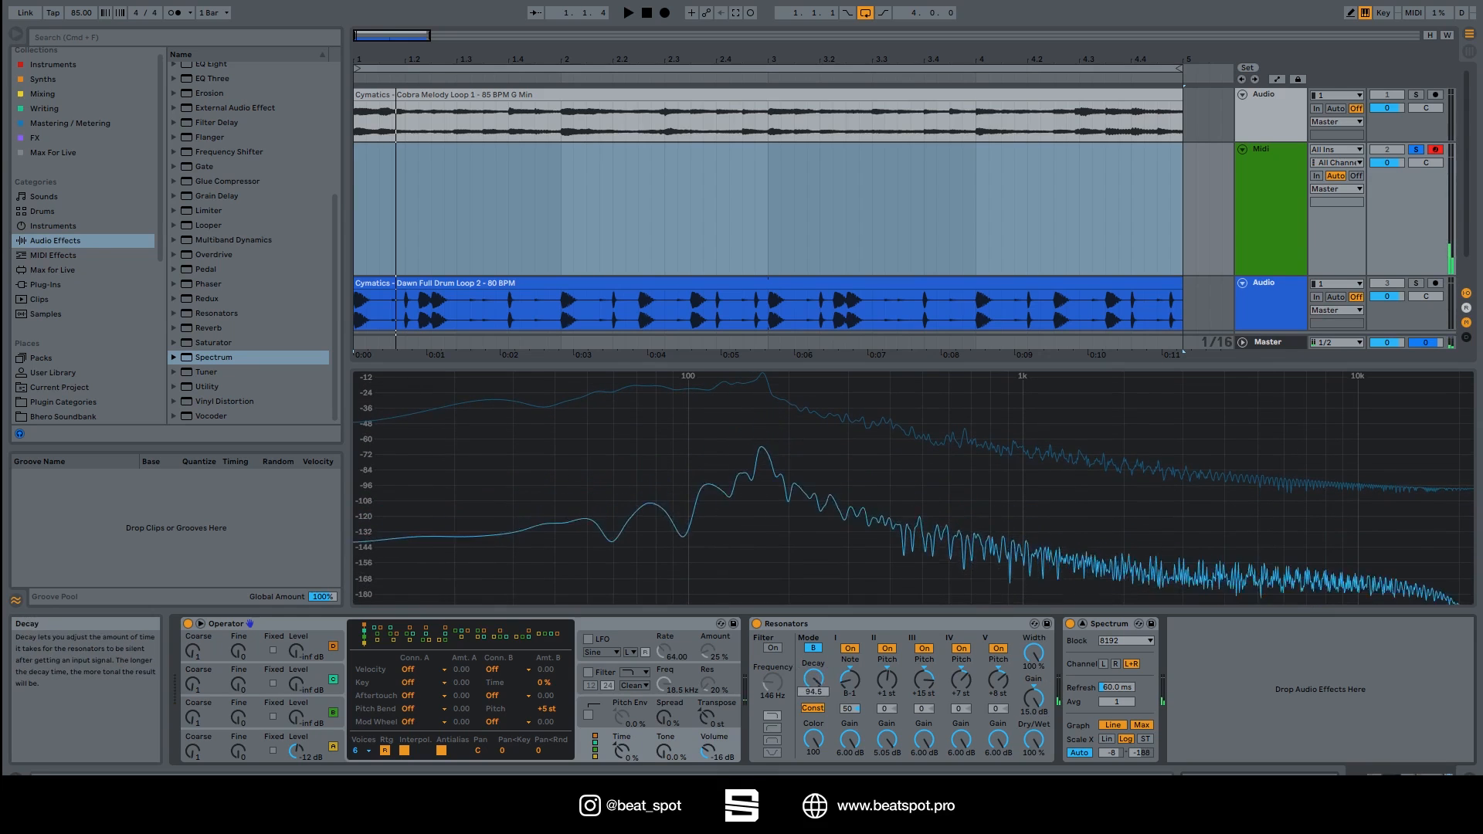
pyautogui.click(810, 710)
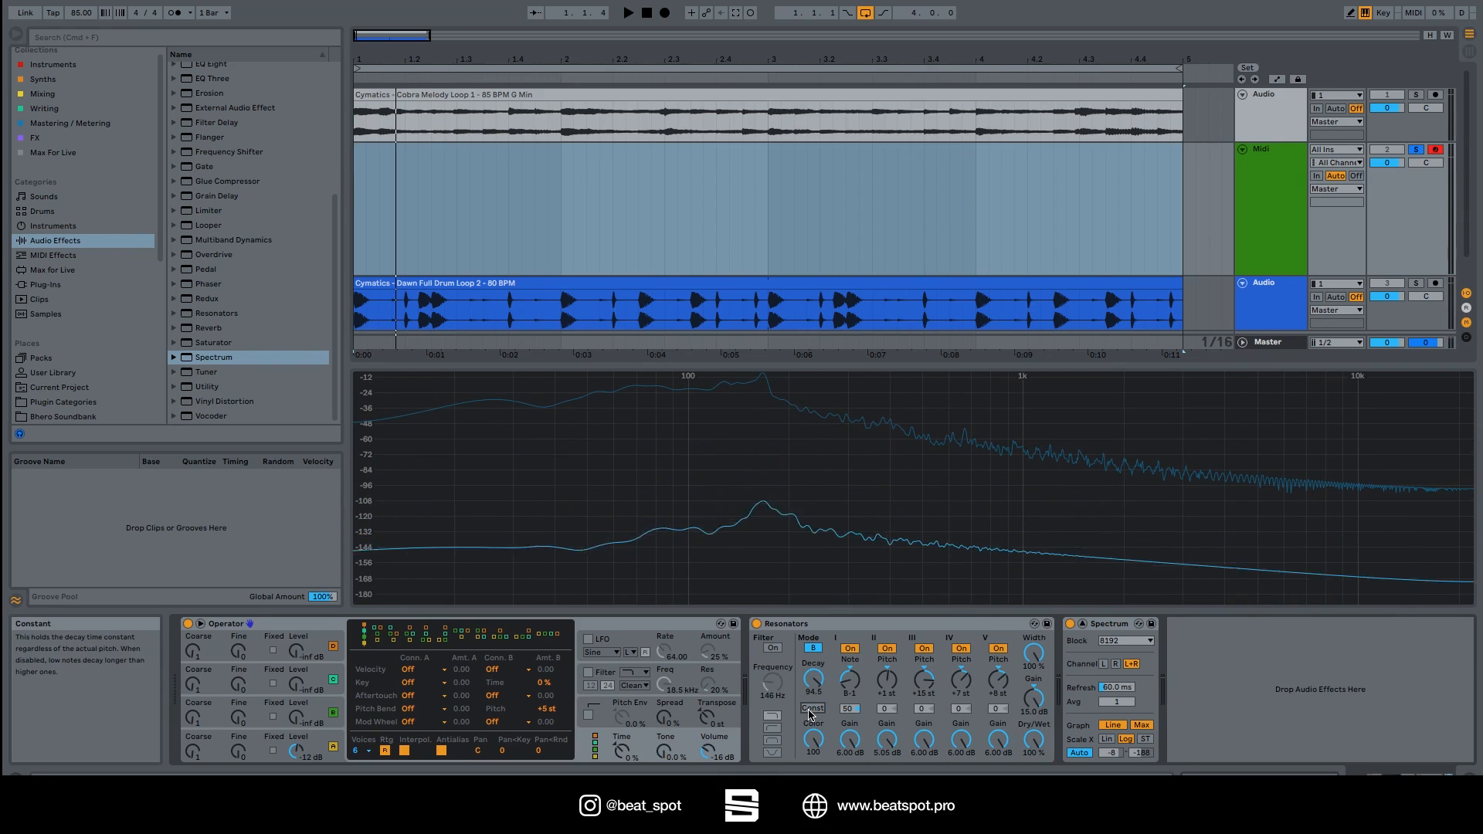
pyautogui.click(812, 708)
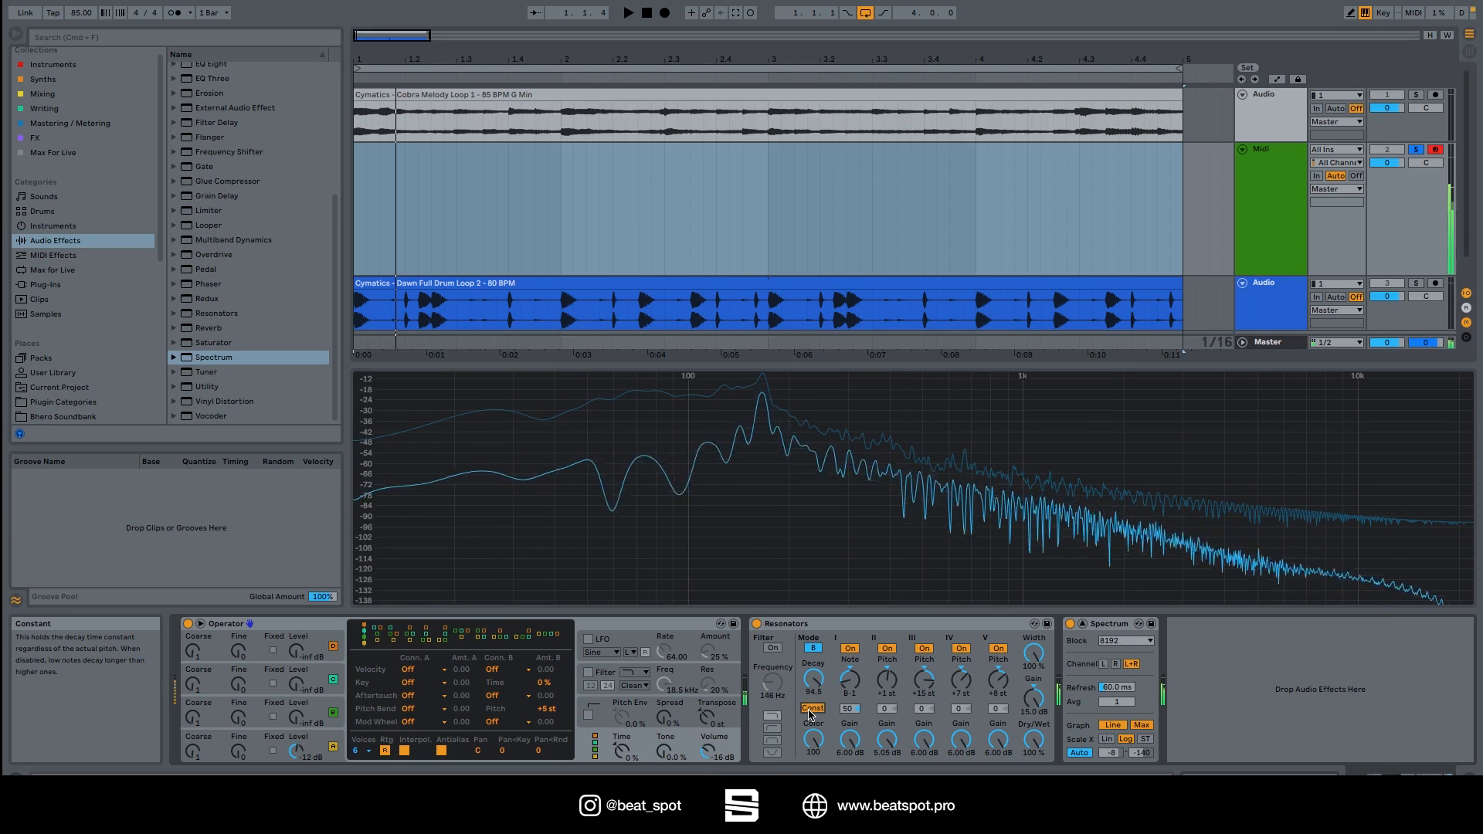
pyautogui.moveTo(886, 681); pyautogui.dragTo(887, 645)
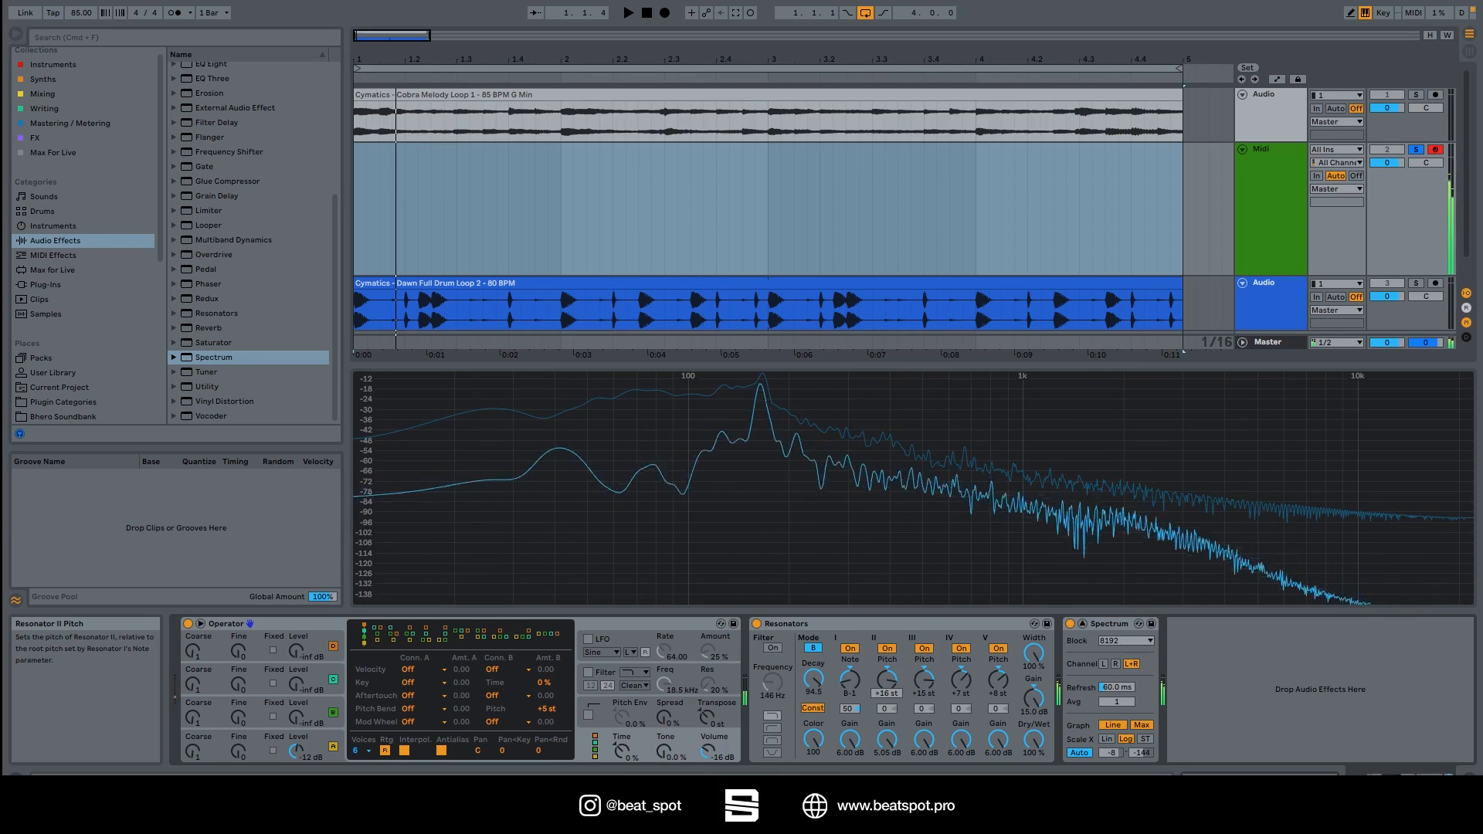
pyautogui.moveTo(1034, 653)
pyautogui.mouseDown()
pyautogui.moveTo(1034, 685)
pyautogui.moveTo(1033, 653)
pyautogui.mouseUp()
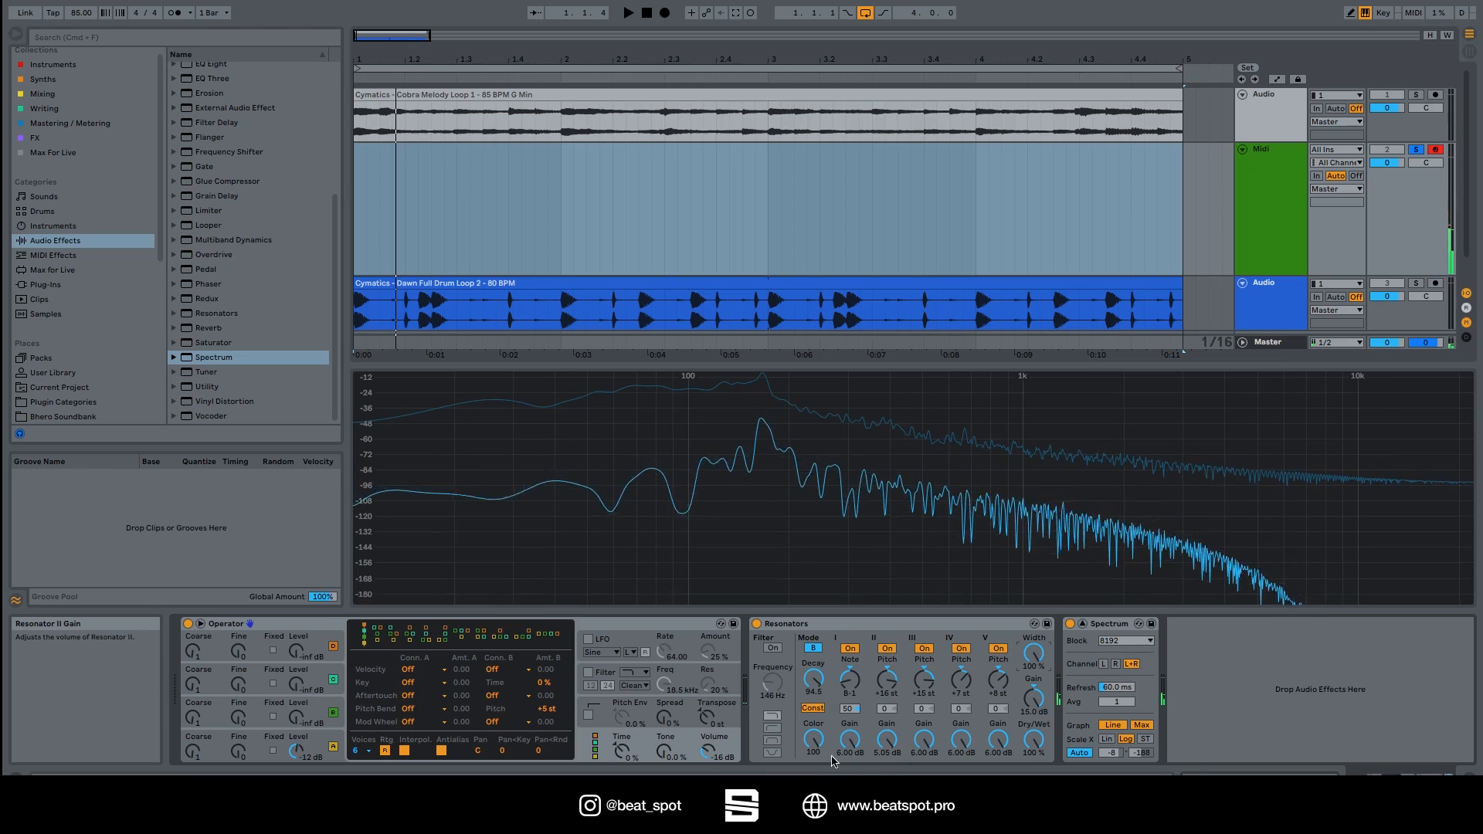
# Load the Prague preset into Resonators via hot-swap and trigger a note to hear it.
pyautogui.click(815, 624)
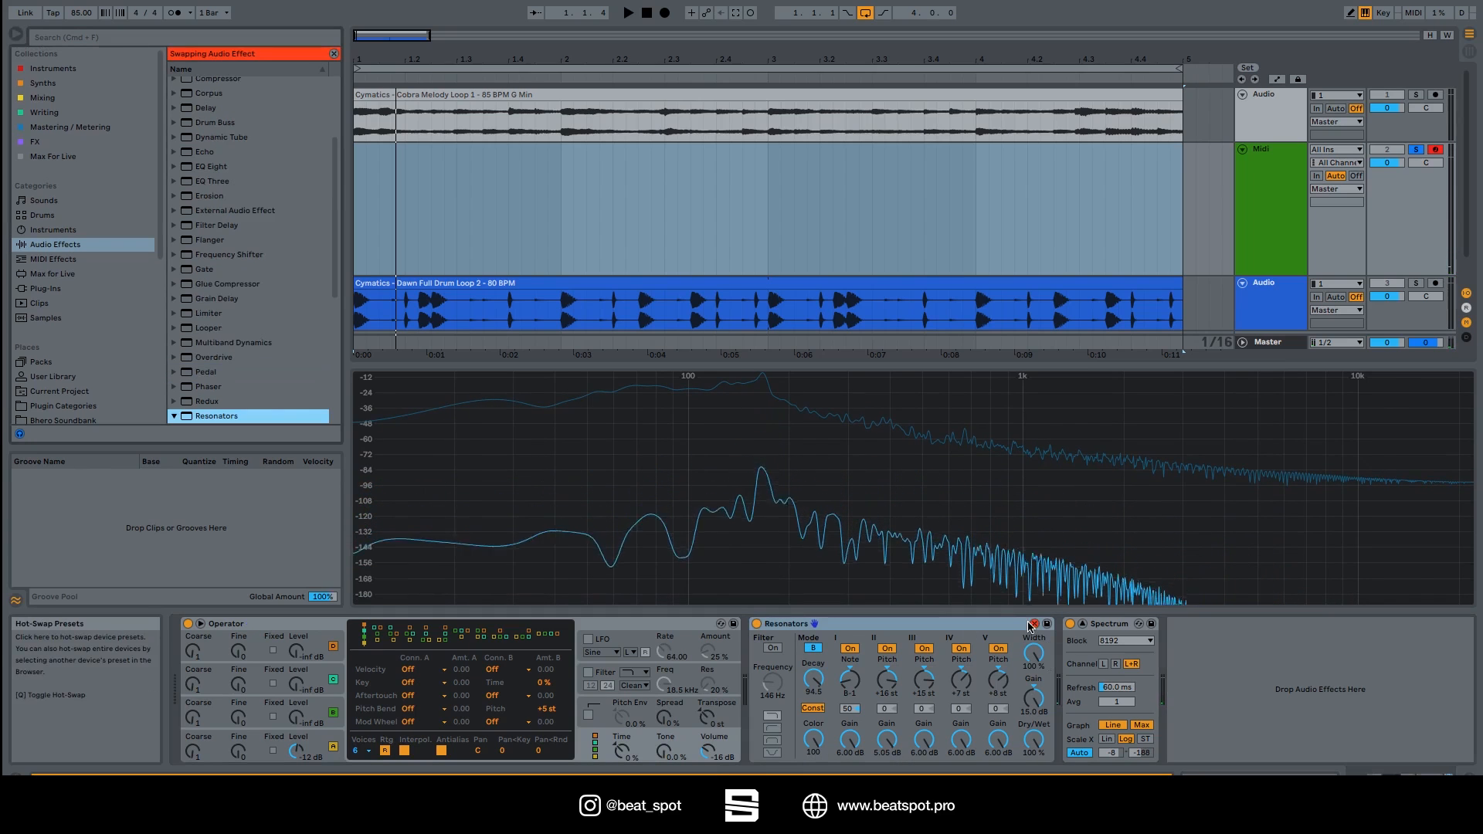
pyautogui.scroll(-5, 219, 394)
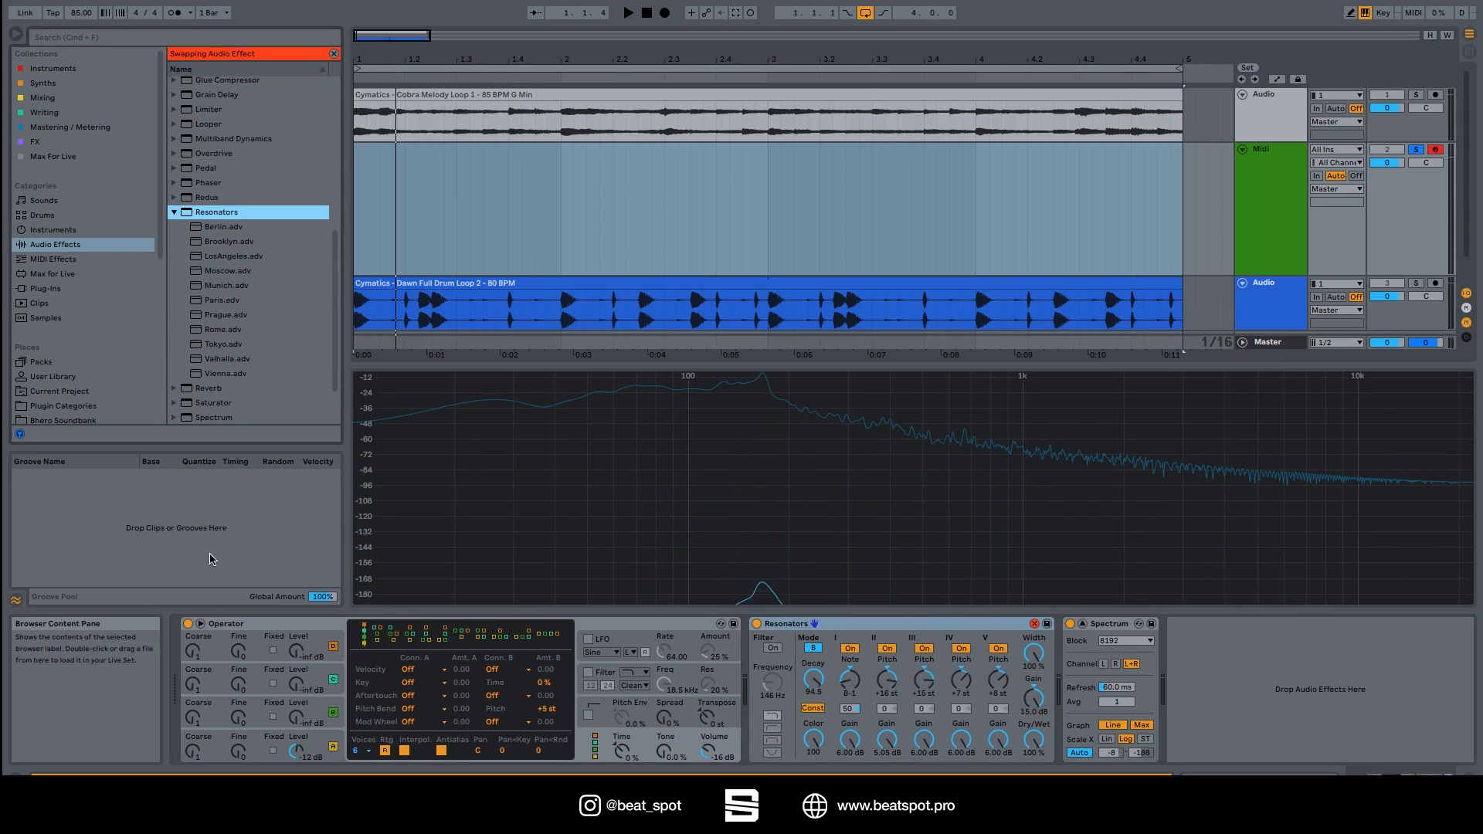
pyautogui.click(245, 319)
pyautogui.doubleClick(244, 321)
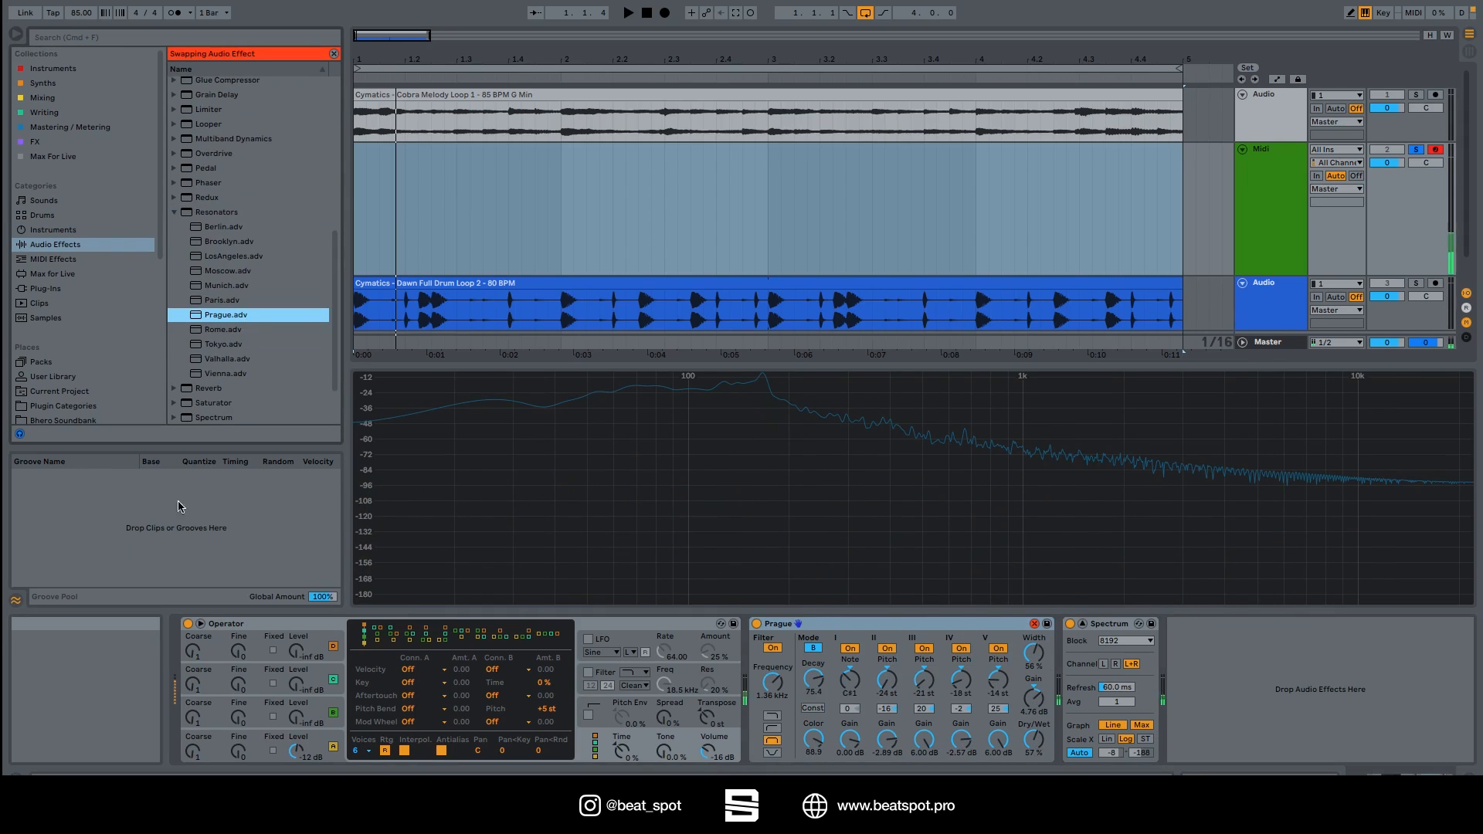
pyautogui.press('f')
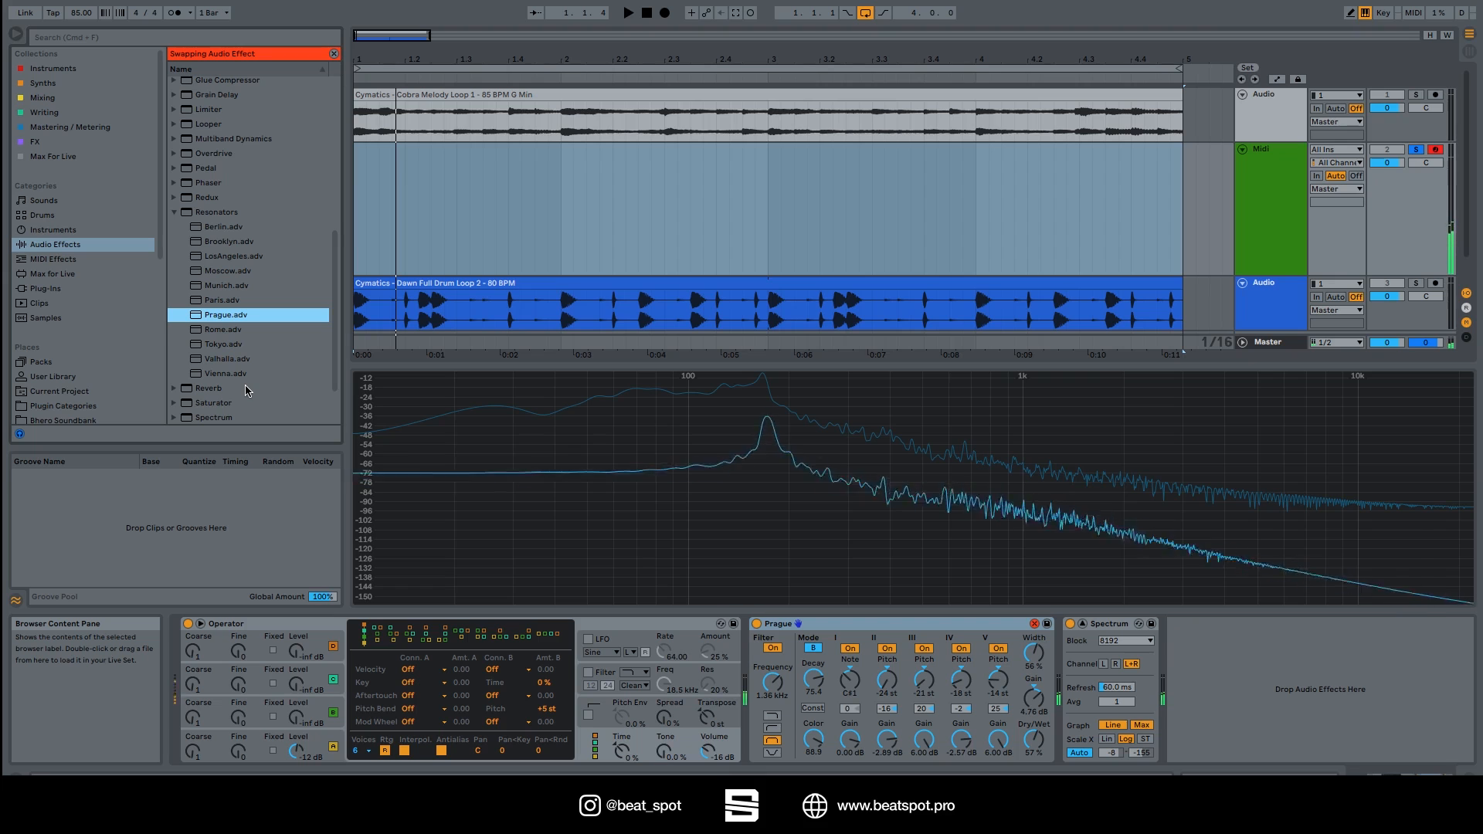
# Step through and load the Rome, Tokyo, Valhalla and Vienna presets in turn.
pyautogui.press('Down')
pyautogui.press('Return')
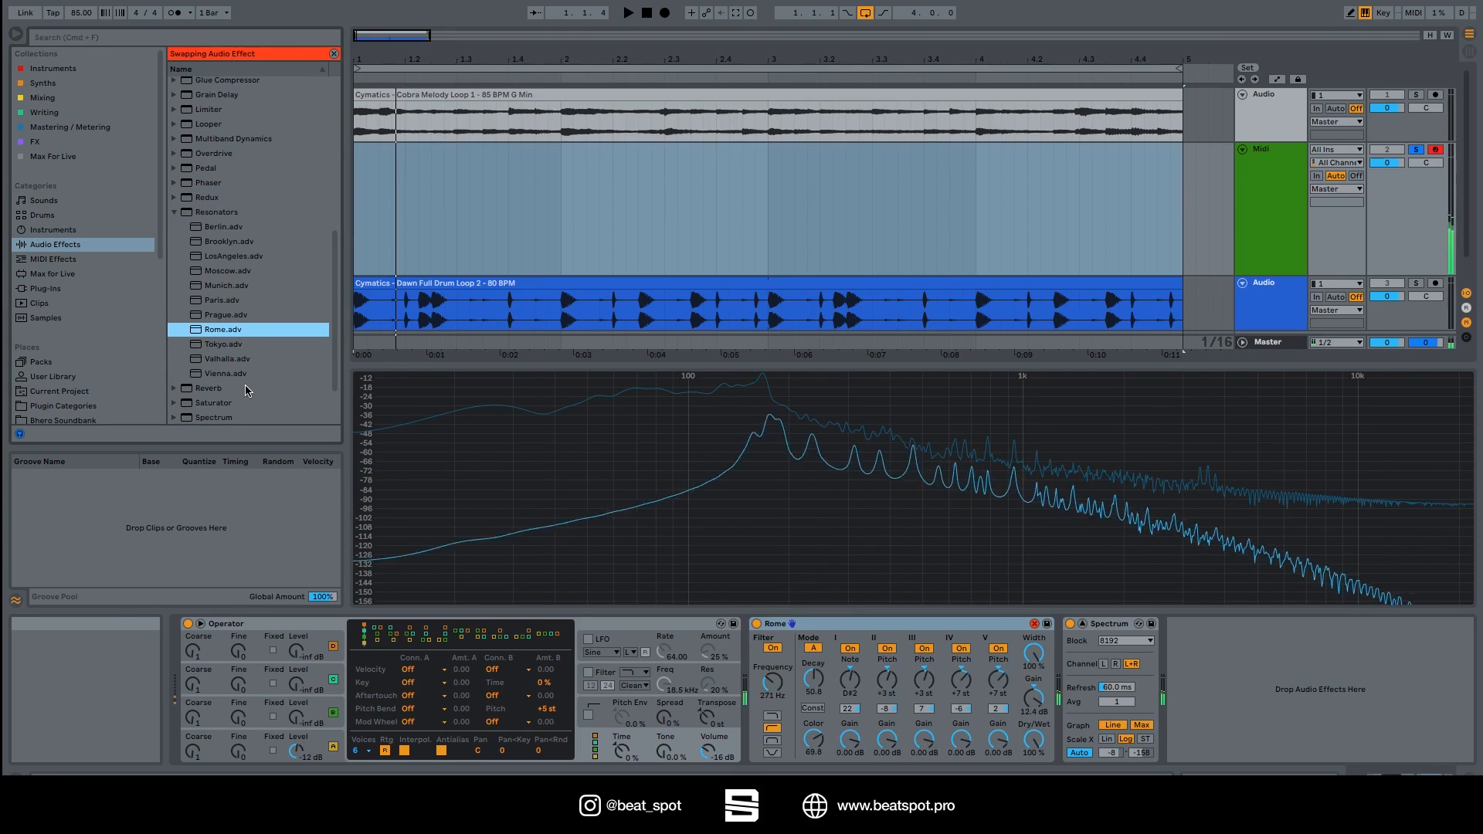
pyautogui.press('Down')
pyautogui.press('Return')
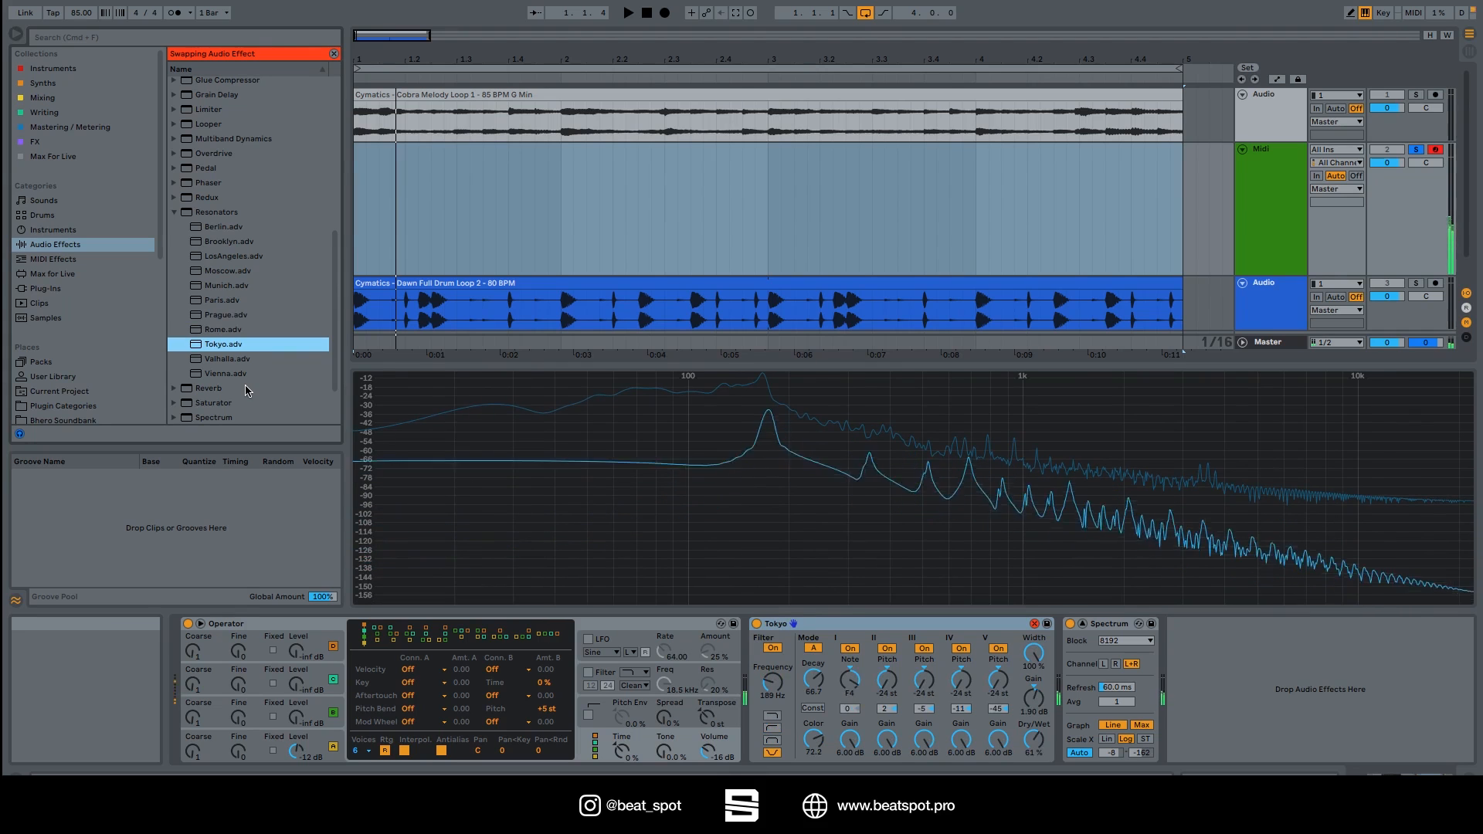
pyautogui.press('Down')
pyautogui.press('Return')
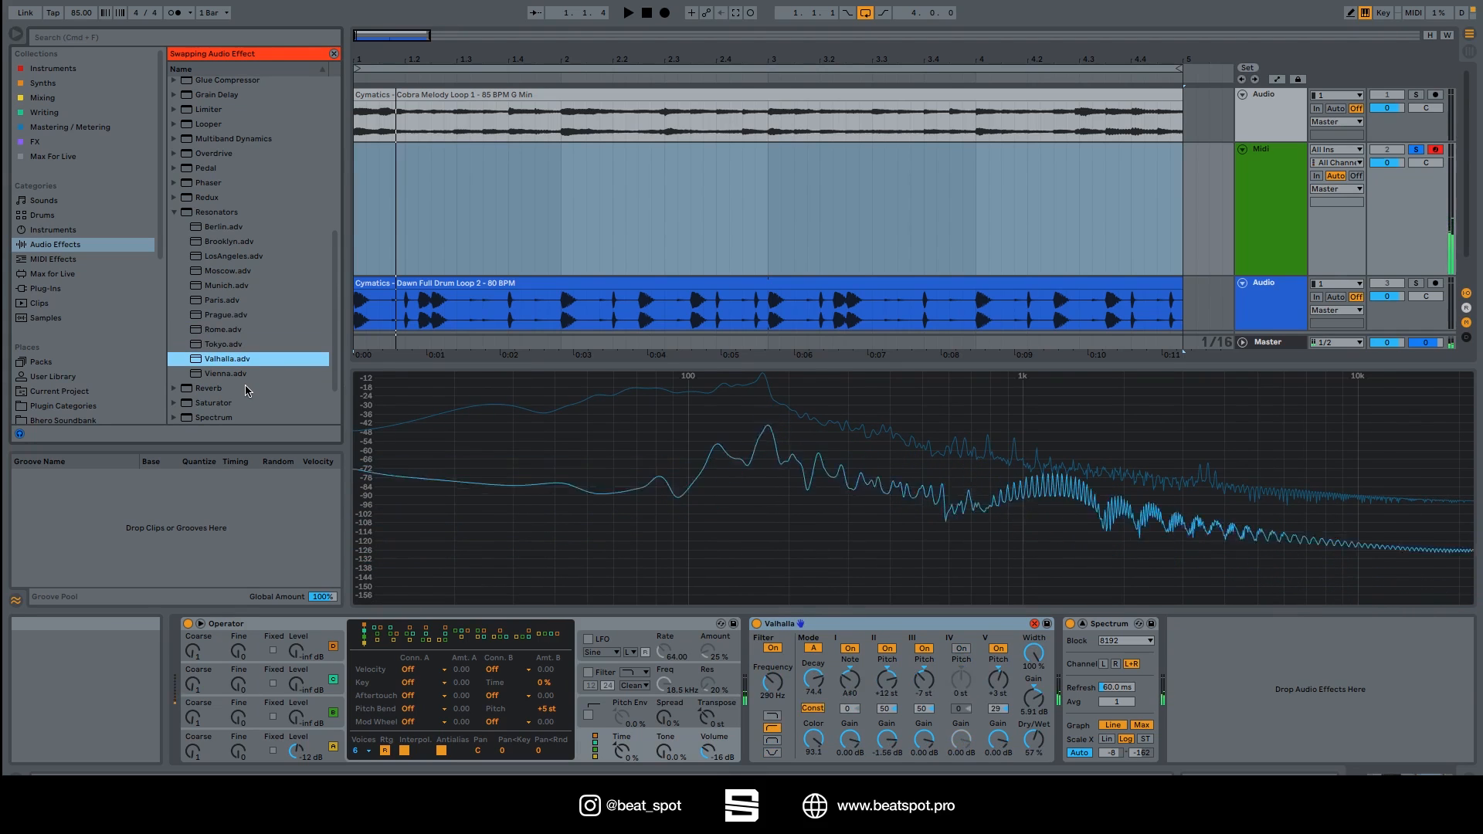
pyautogui.press('Down')
pyautogui.press('Return')
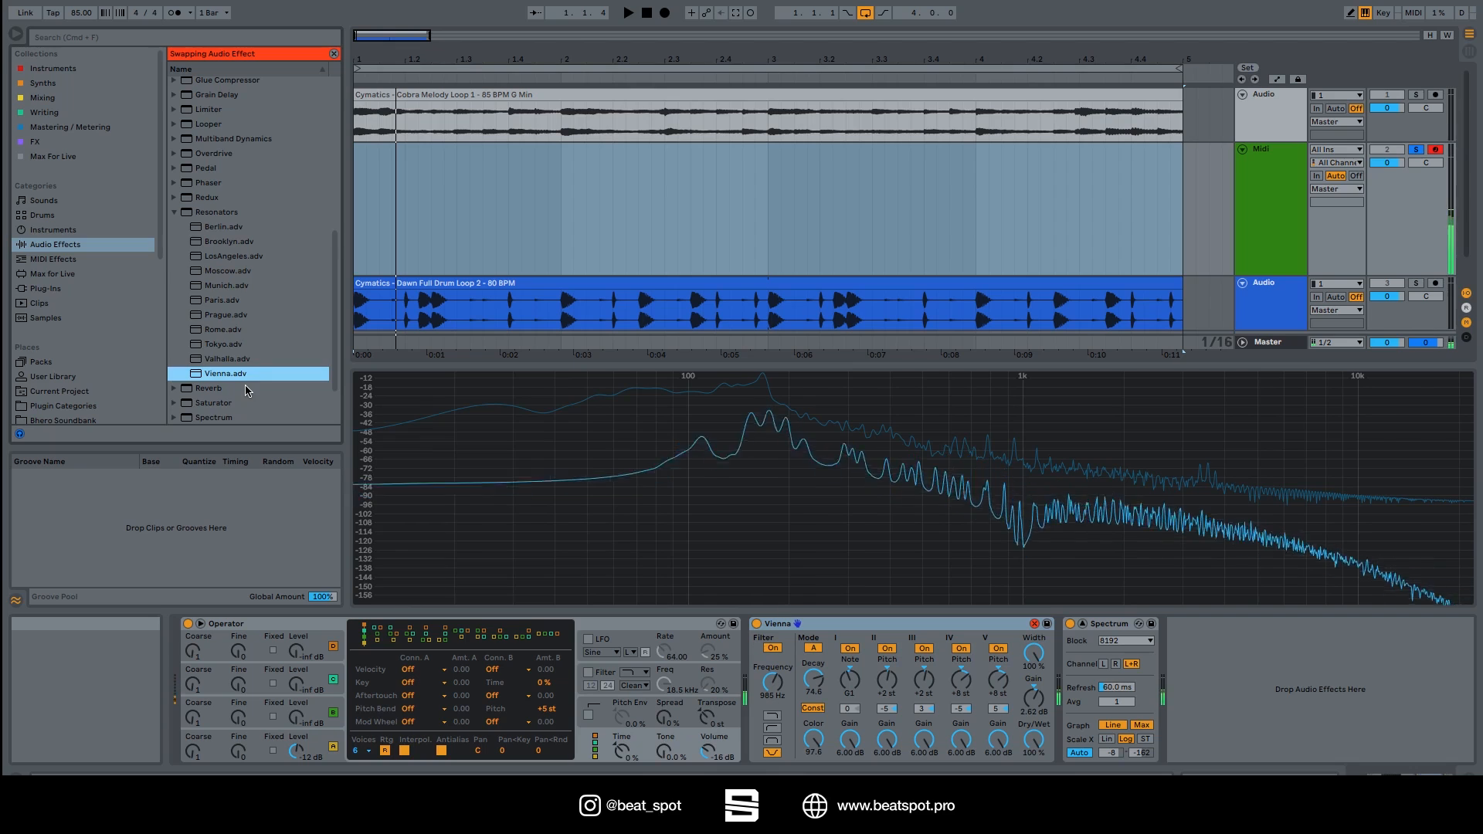
pyautogui.press('Up')
pyautogui.press('Up')
pyautogui.press('Up')
pyautogui.press('Up')
pyautogui.press('Up')
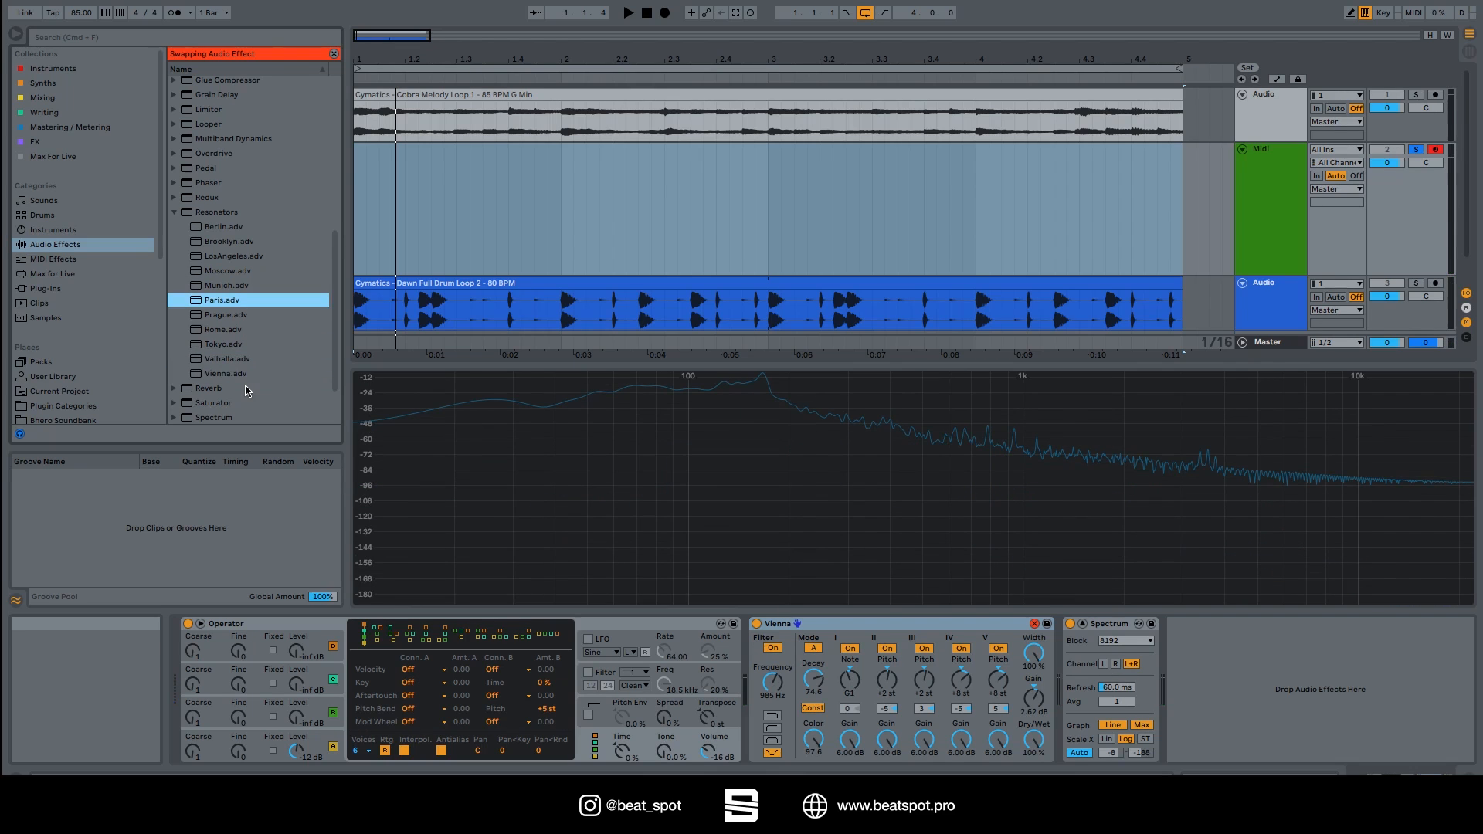